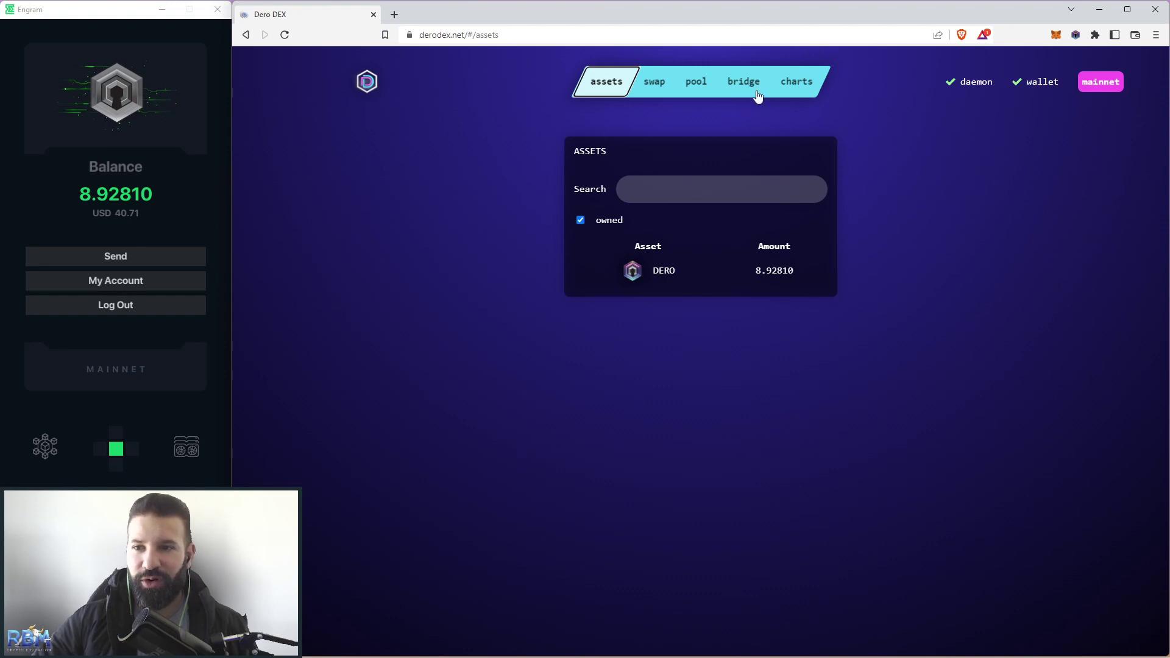
Examine the daemon and wallet RPC connection settings in the DERO RPC Bridge extension, including the full daemon address.
{"action": "left_click", "coordinate": [1076, 35]}
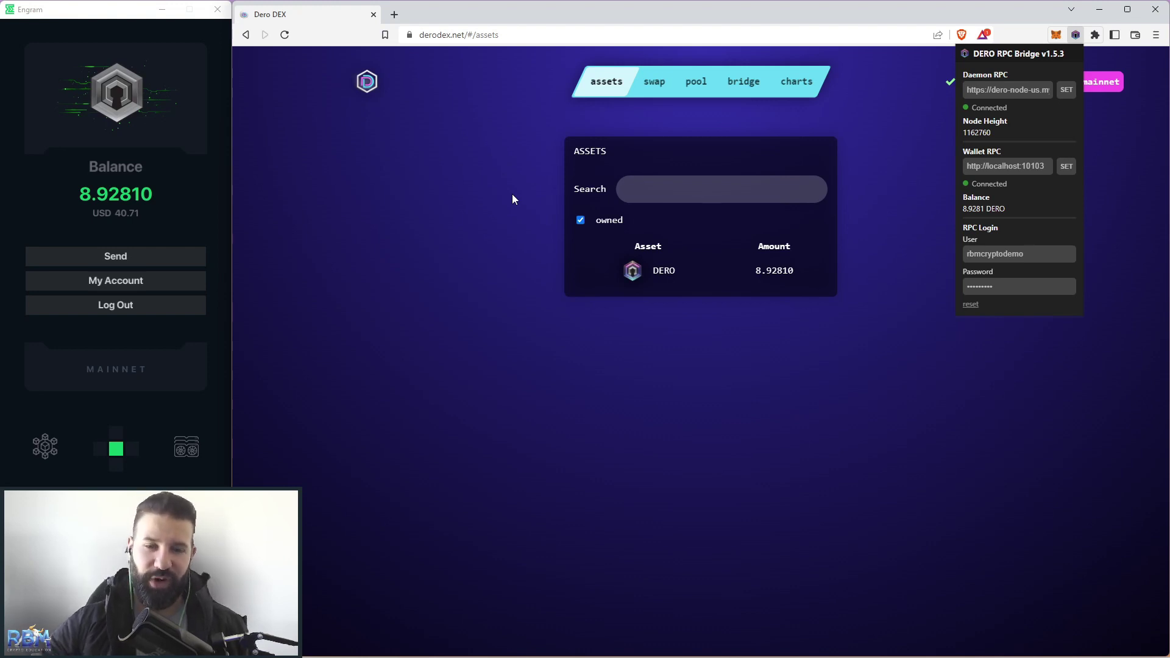
{"action": "left_click", "coordinate": [890, 282]}
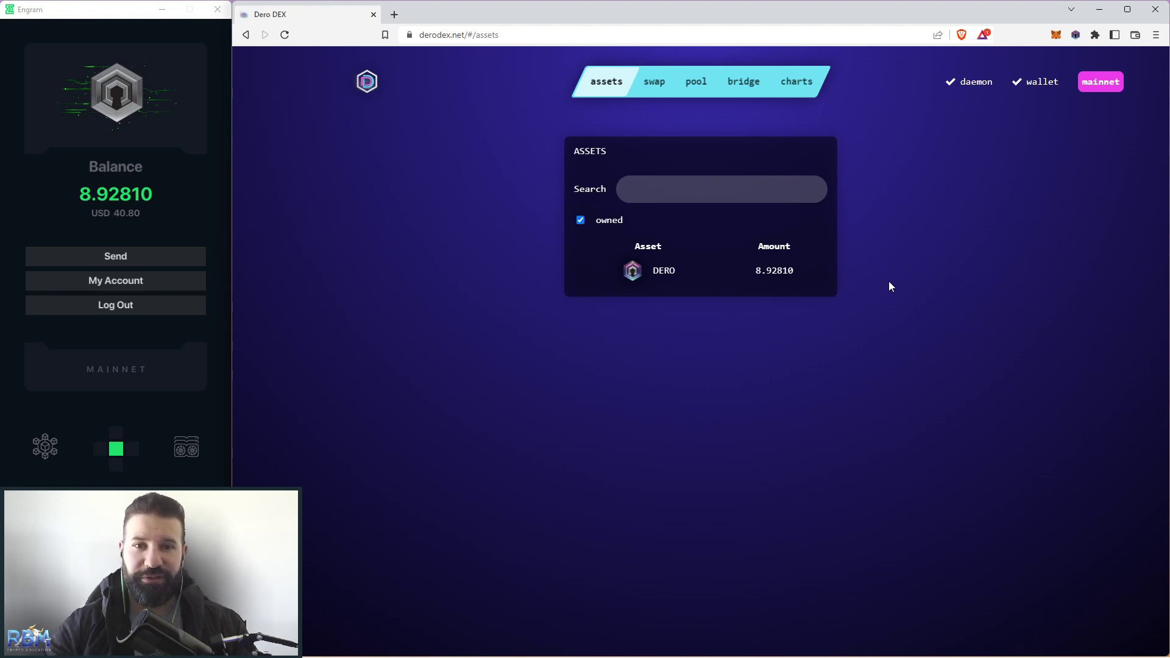
{"action": "left_click", "coordinate": [1076, 35]}
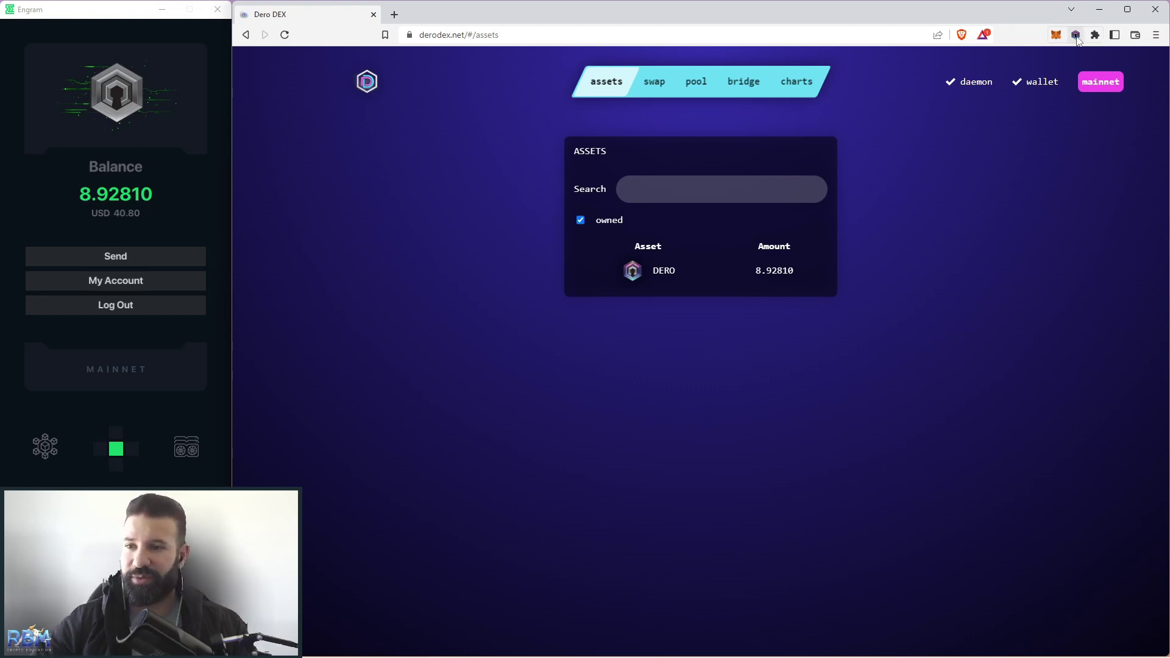
{"action": "left_click_drag", "start_coordinate": [984, 91], "coordinate": [1051, 90]}
{"action": "left_click", "coordinate": [1025, 93]}
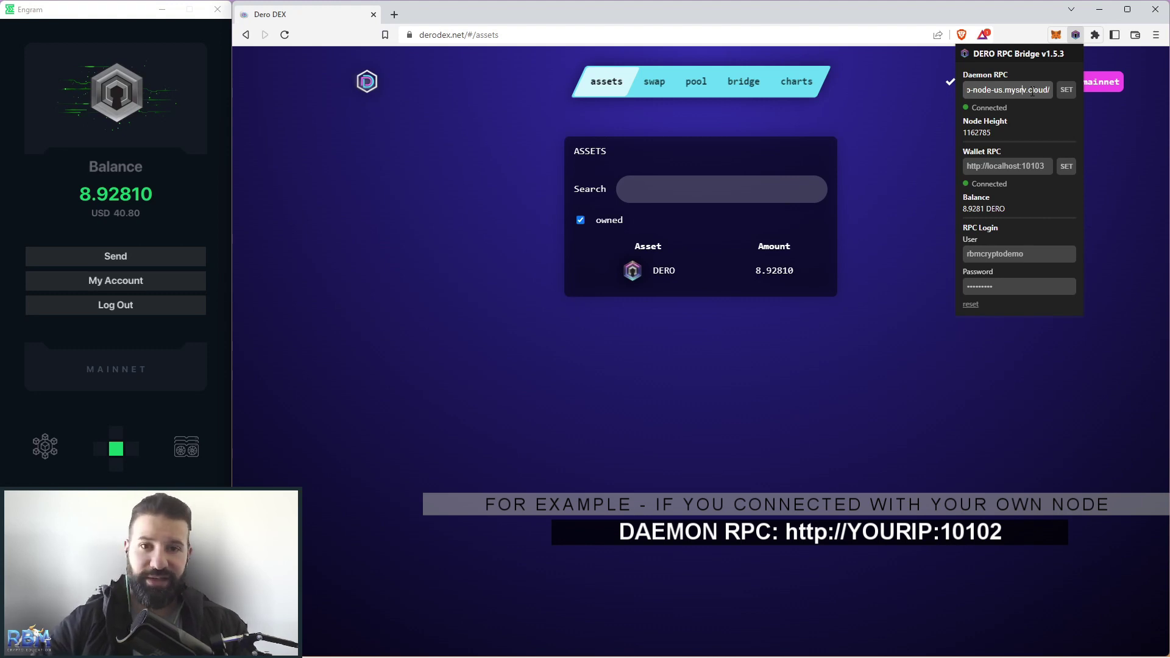
{"action": "left_click", "coordinate": [834, 125]}
View the DERO:DWBTC price chart and check the available history ranges, keeping all-time.
{"action": "left_click", "coordinate": [784, 86]}
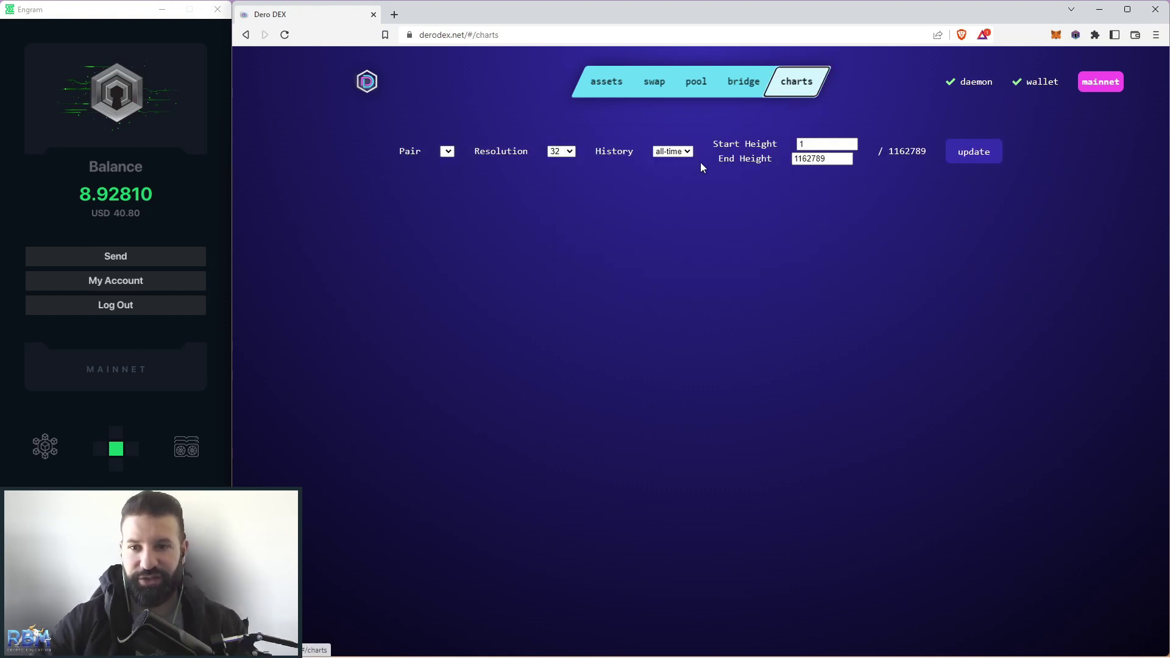
{"action": "left_click", "coordinate": [952, 152]}
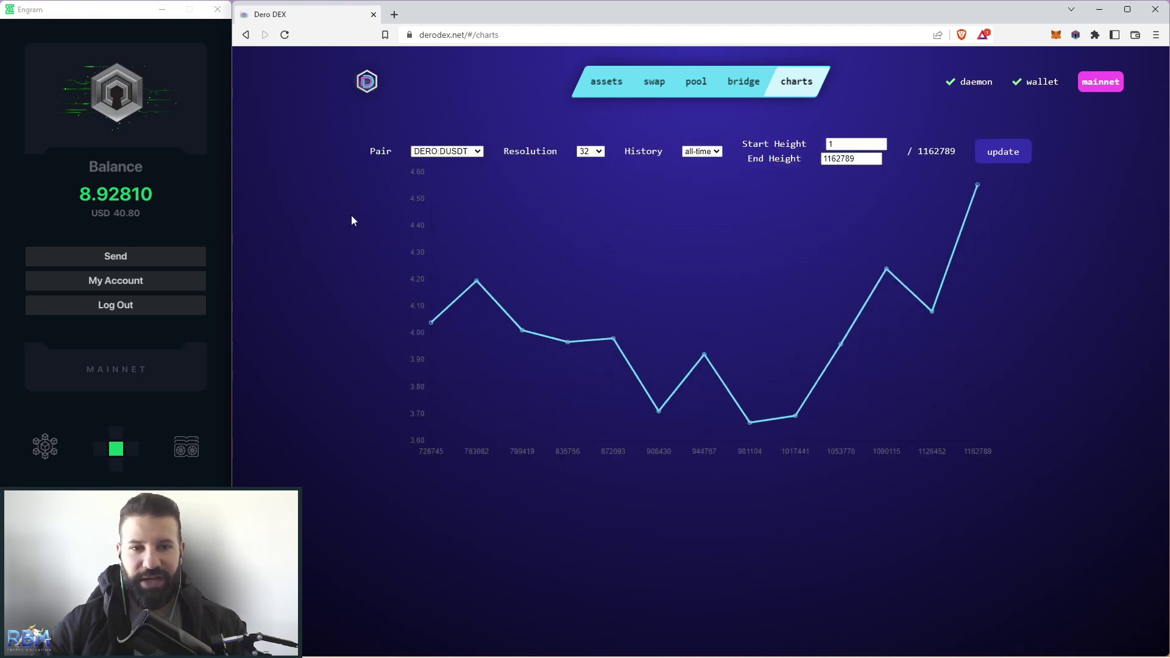
{"action": "left_click", "coordinate": [478, 152]}
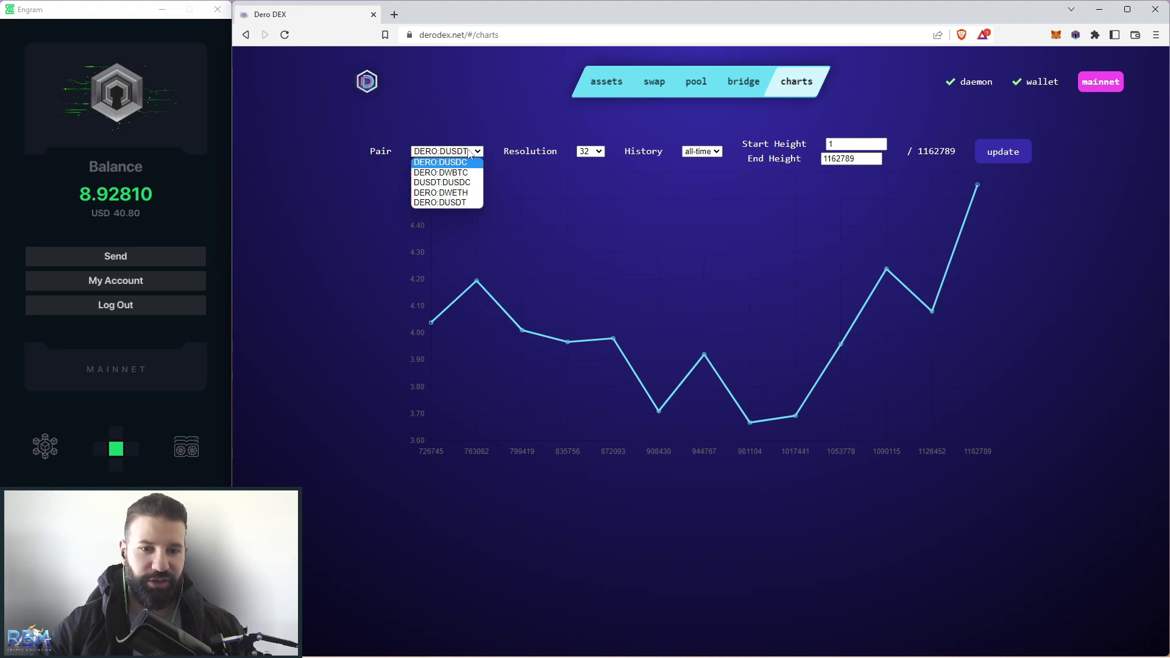
{"action": "left_click", "coordinate": [467, 174]}
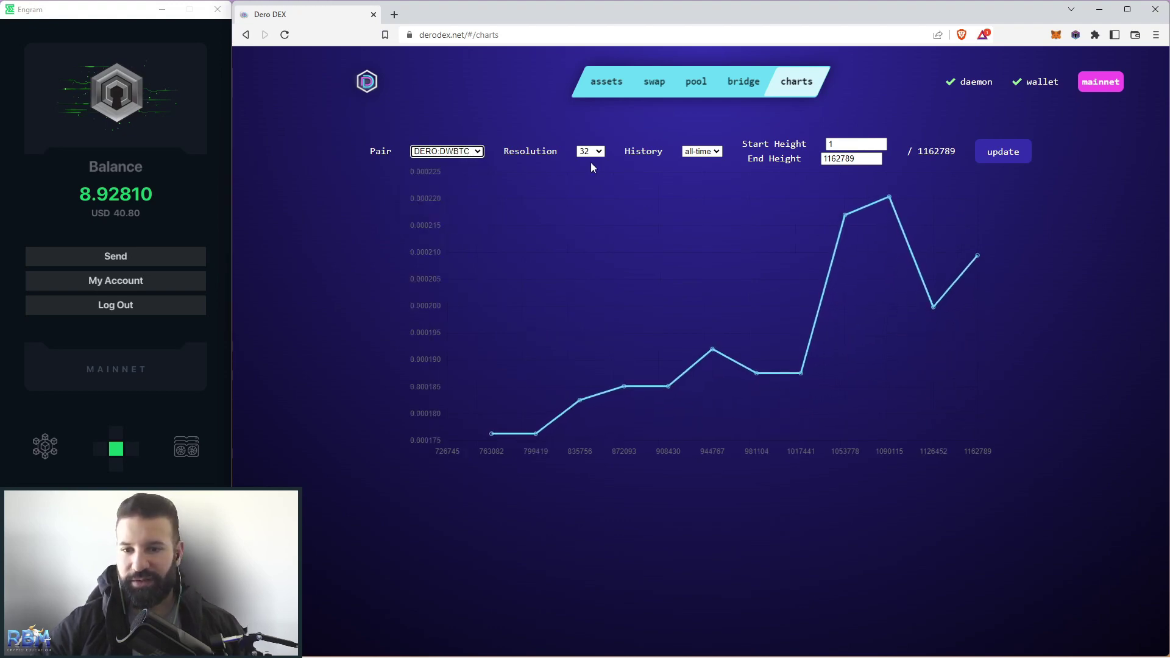
{"action": "left_click", "coordinate": [702, 151]}
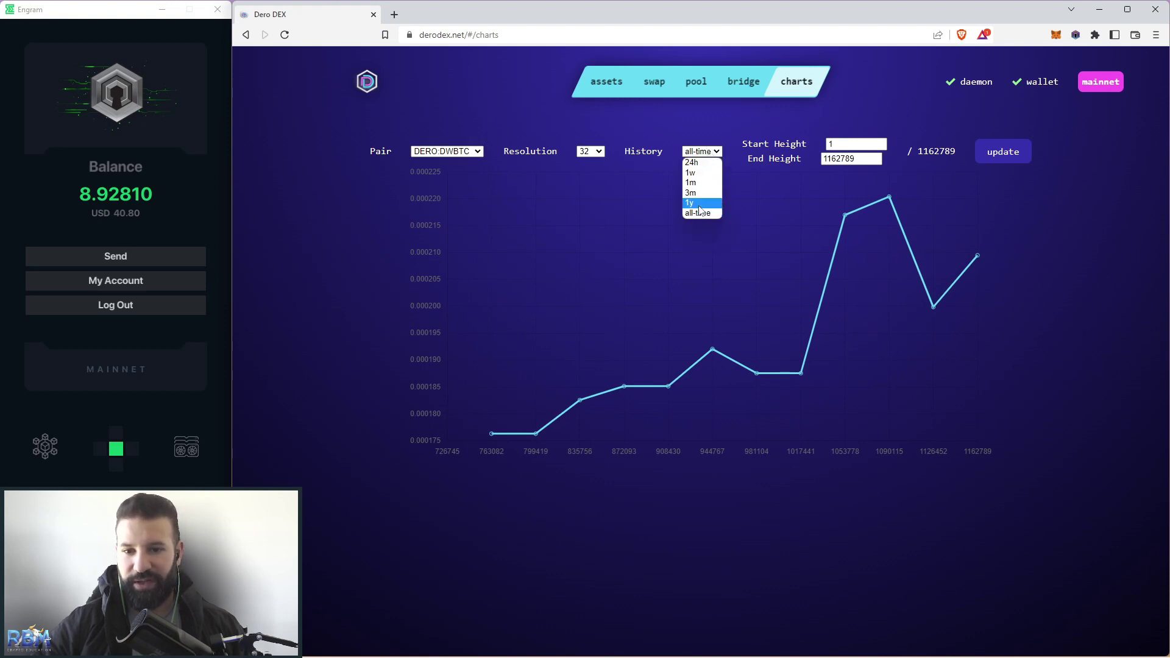
{"action": "left_click", "coordinate": [716, 147]}
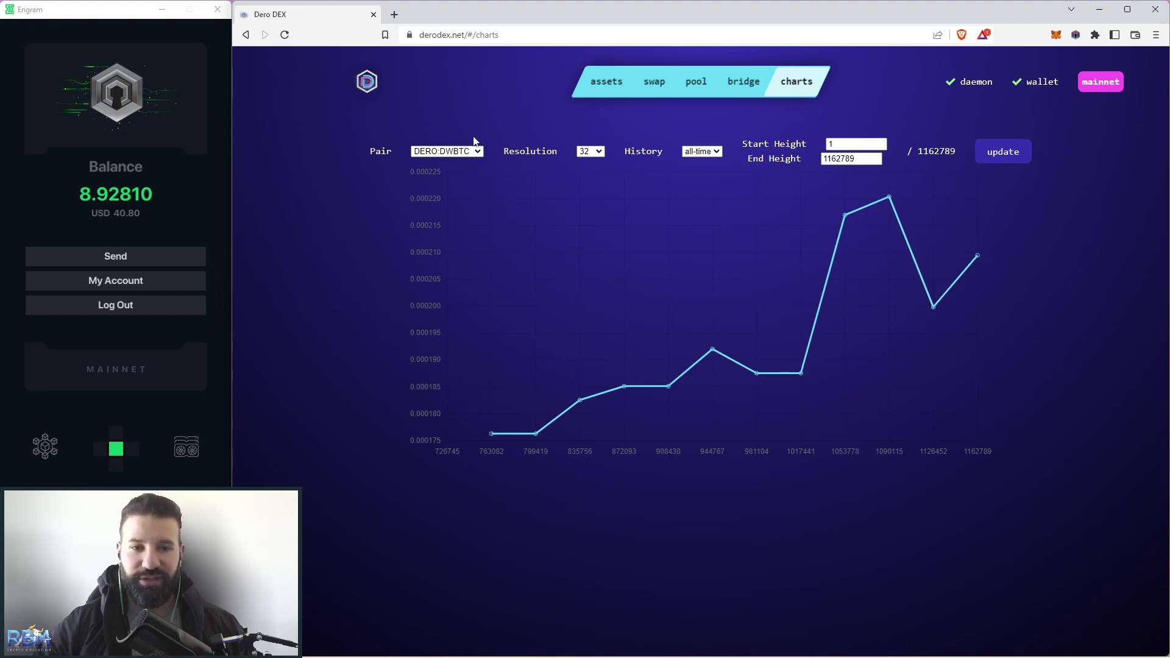
Start a transfer of 25% of the DERO balance from the assets list, and dismiss the form without sending.
{"action": "left_click", "coordinate": [607, 87]}
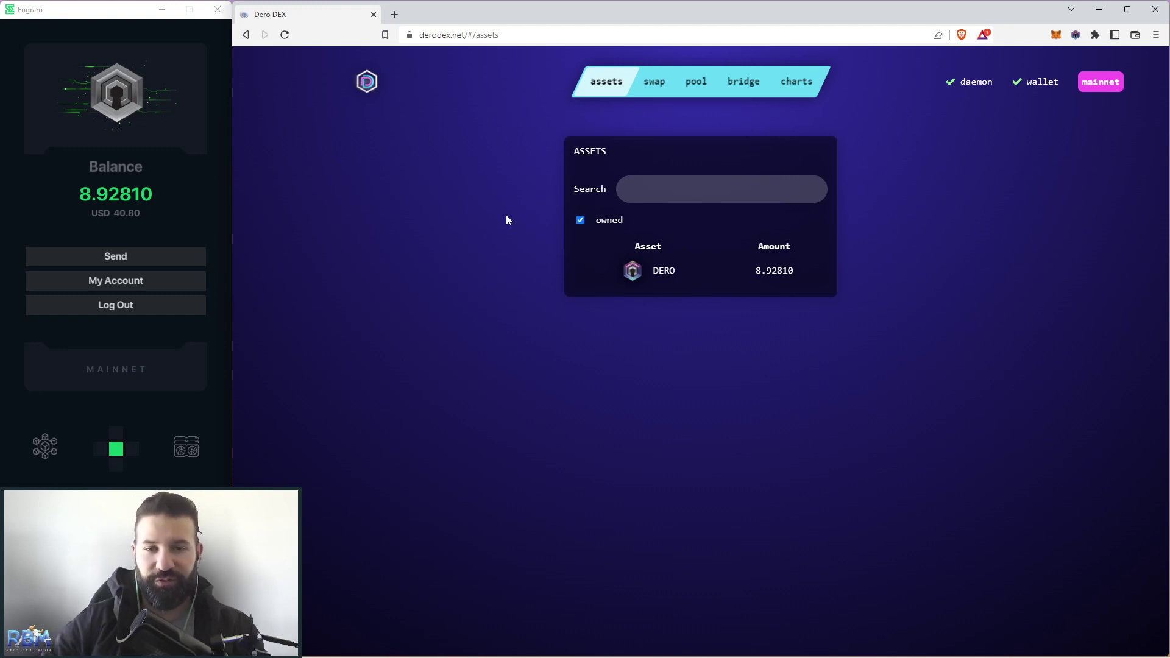
{"action": "left_click", "coordinate": [672, 272]}
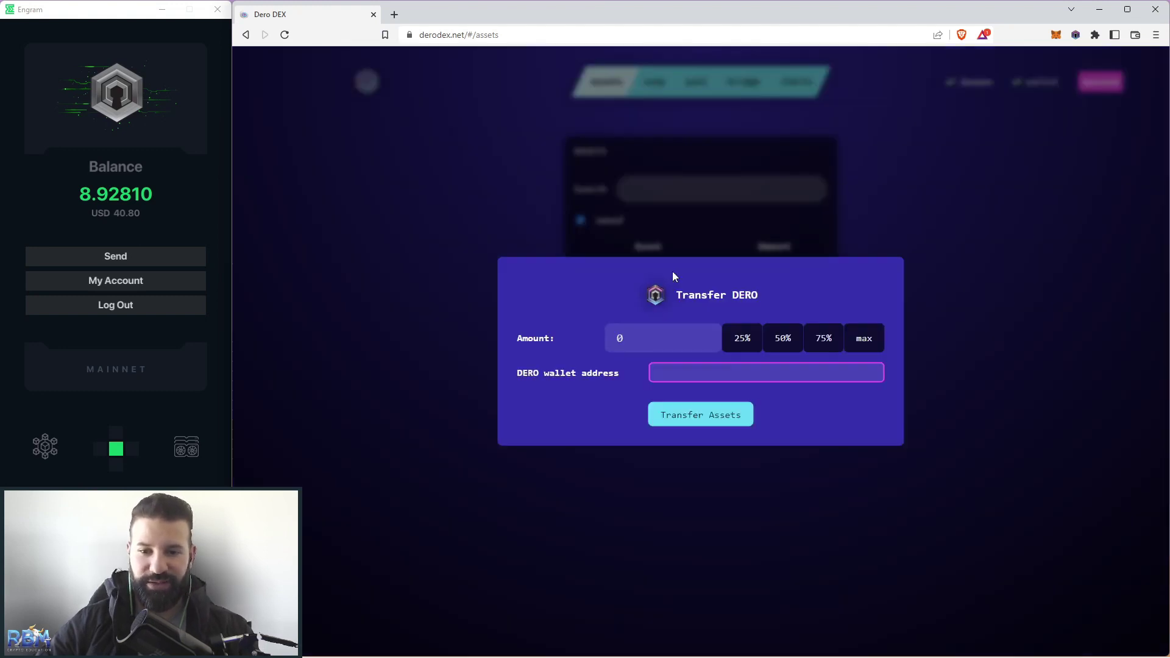
{"action": "left_click", "coordinate": [743, 339]}
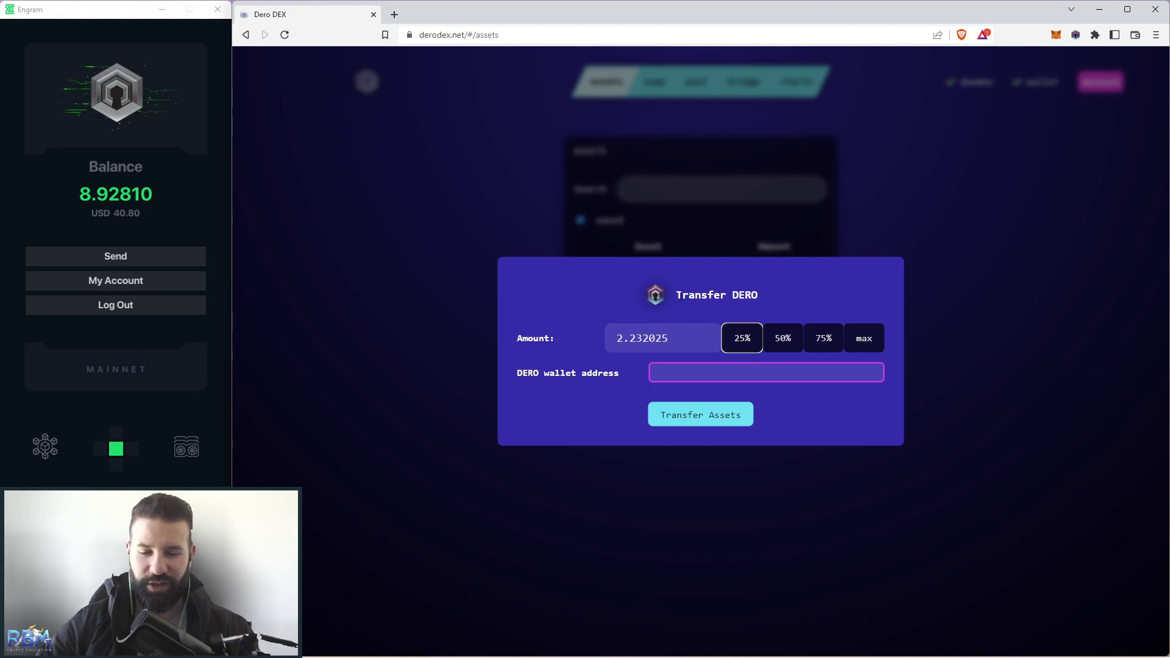
{"action": "left_click", "coordinate": [762, 374]}
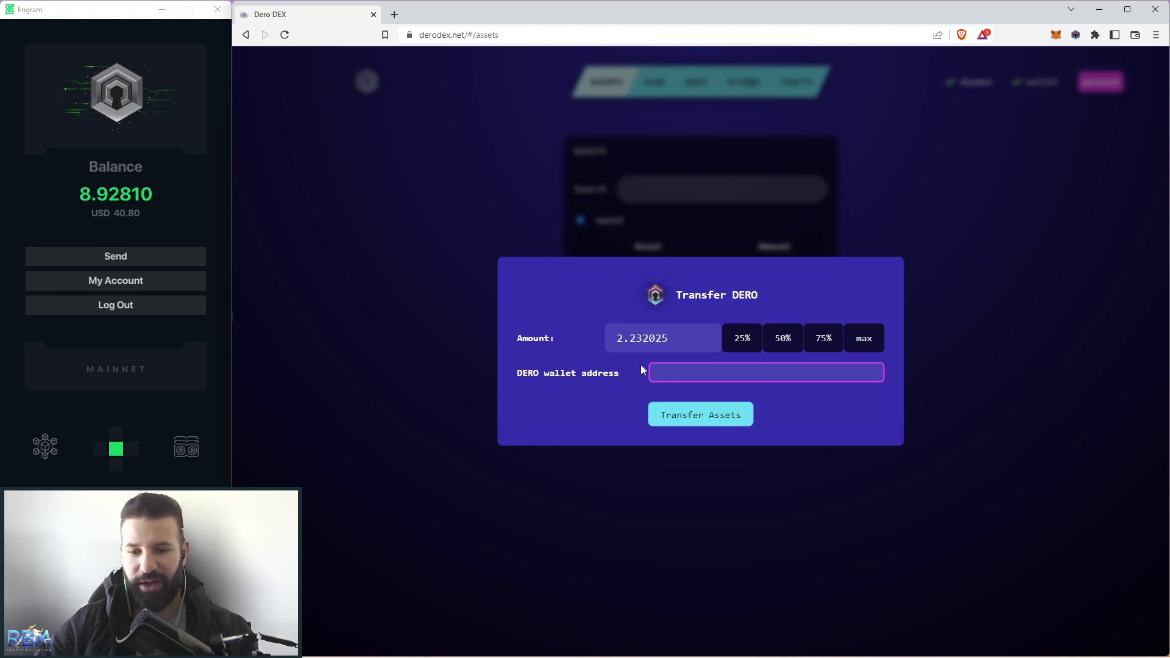
{"action": "left_click", "coordinate": [423, 243]}
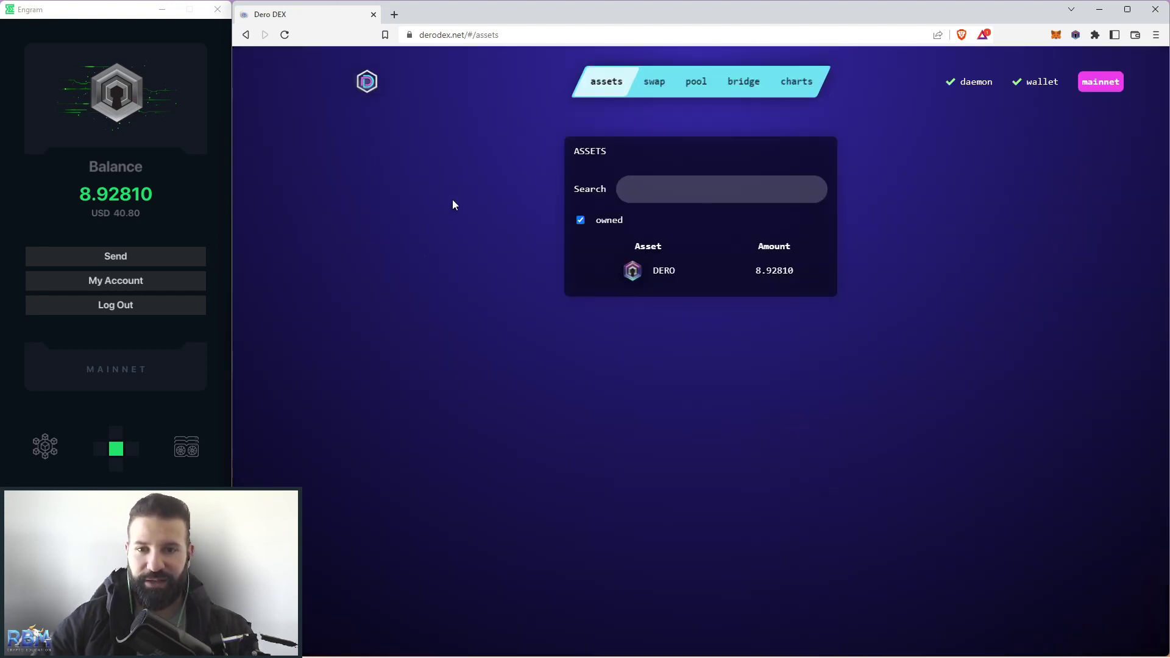
Set up a swap of 25% of the DERO balance into DUSDT and check the slippage.
{"action": "left_click", "coordinate": [650, 85]}
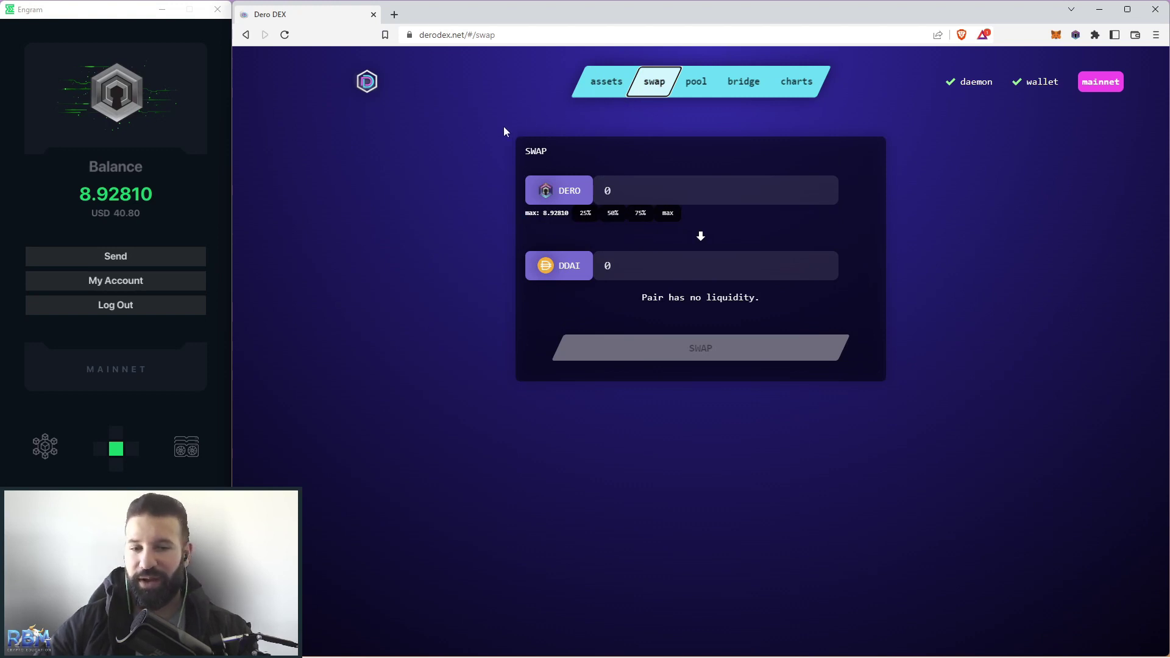
{"action": "left_click", "coordinate": [573, 267]}
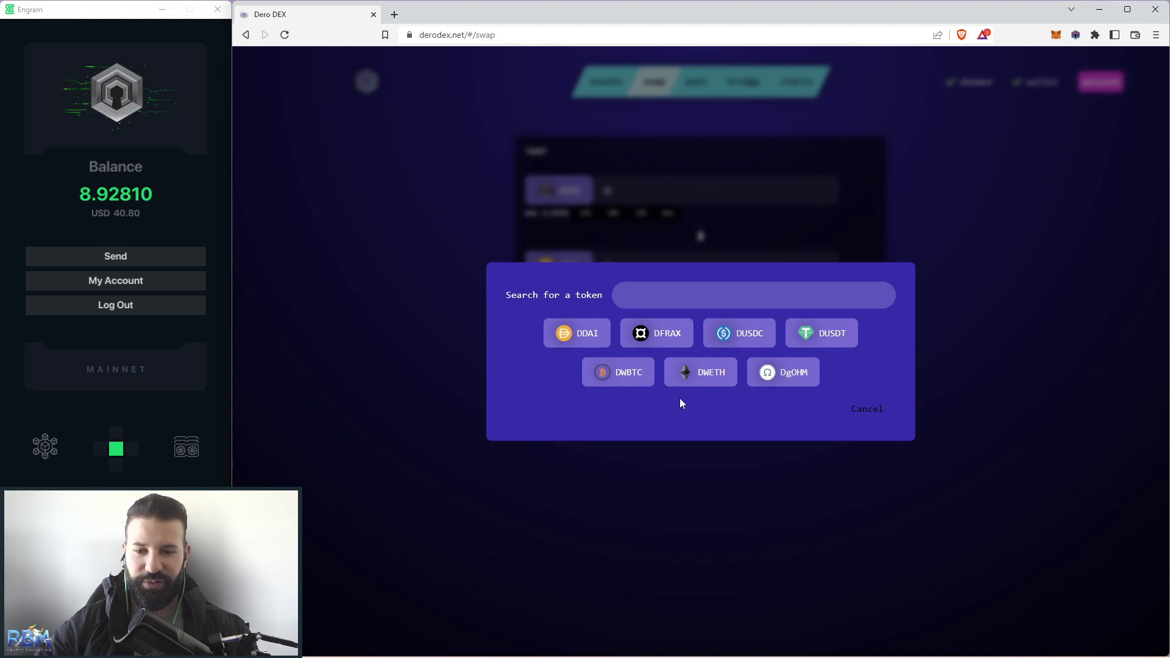
{"action": "left_click", "coordinate": [828, 340]}
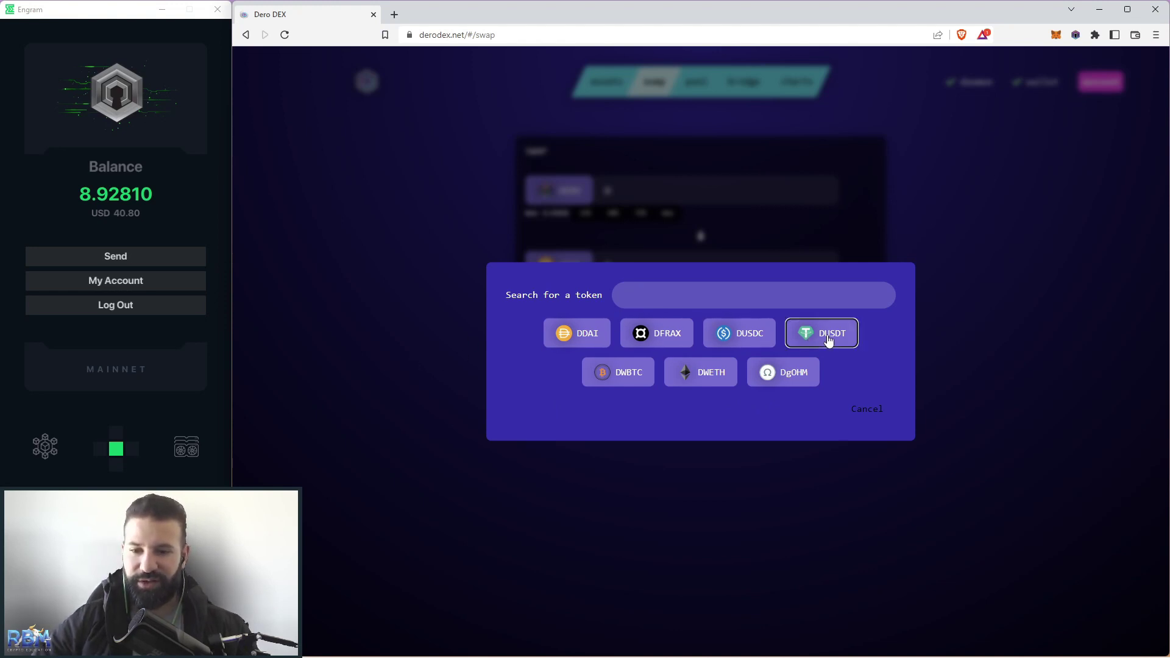
{"action": "left_click", "coordinate": [585, 215]}
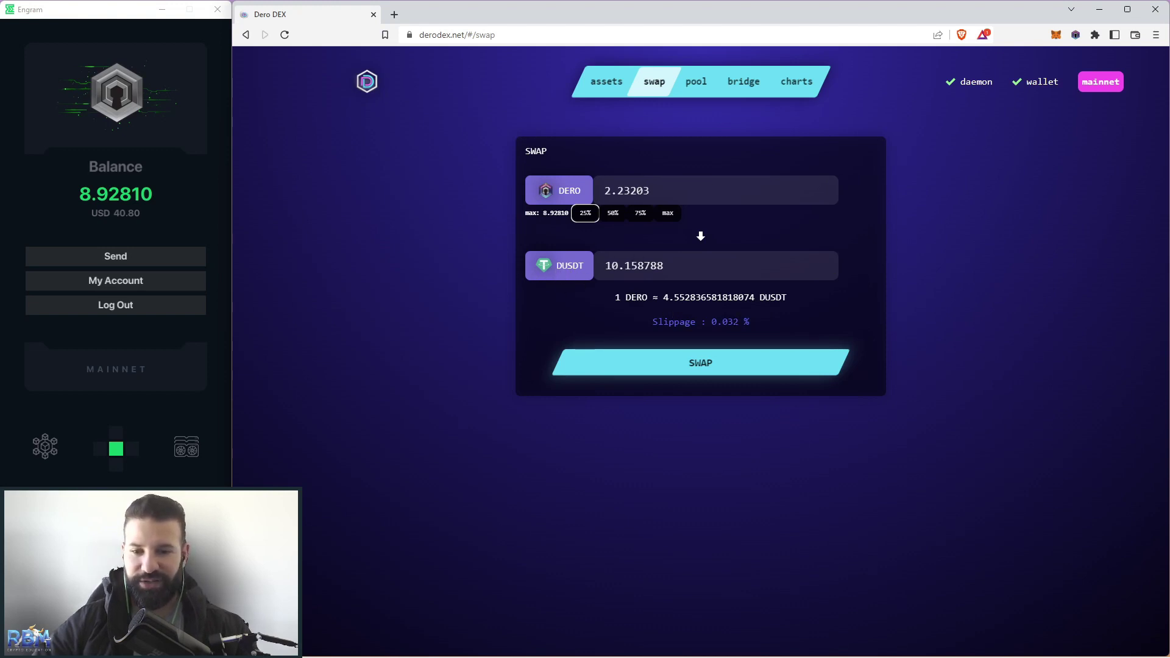
{"action": "double_click", "coordinate": [726, 321]}
{"action": "left_click", "coordinate": [758, 321]}
{"action": "double_click", "coordinate": [726, 322]}
{"action": "left_click", "coordinate": [759, 321]}
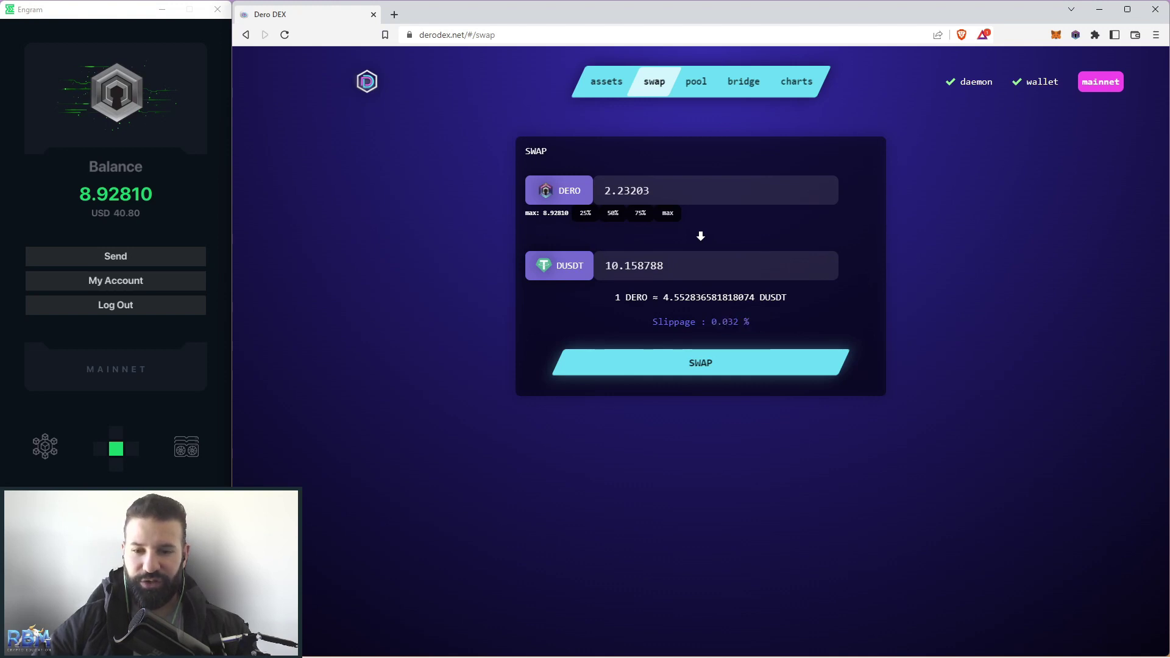
Submit the DERO to DUSDT swap for review and examine its pool fees and gas fees.
{"action": "left_click", "coordinate": [700, 364]}
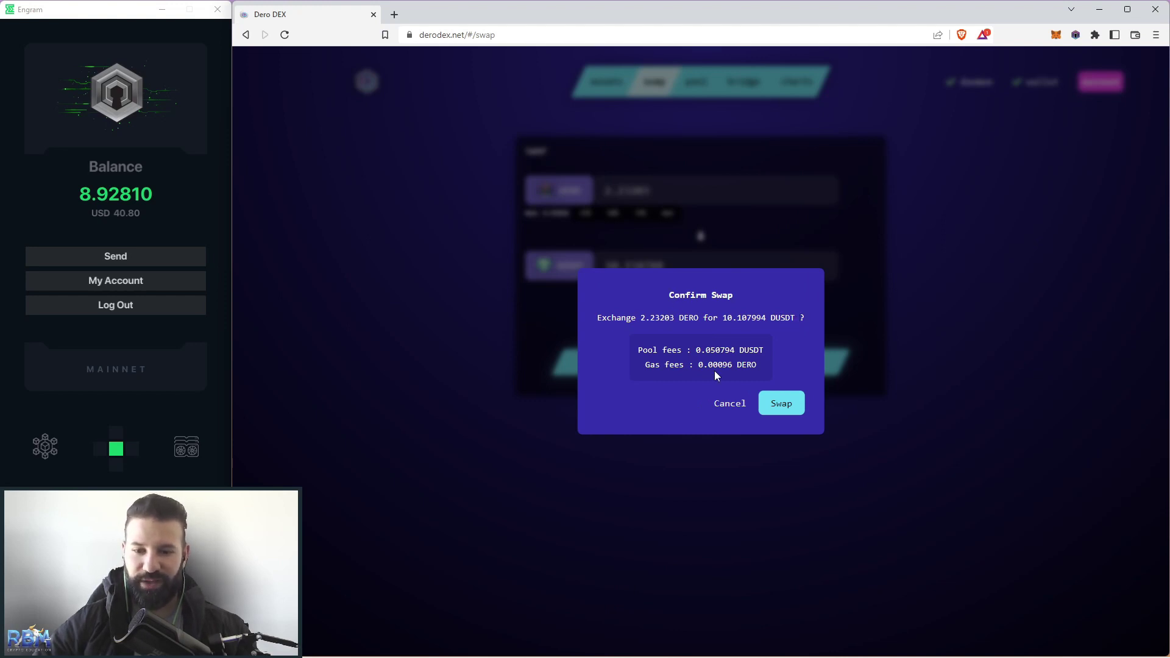
{"action": "left_click_drag", "start_coordinate": [639, 350], "coordinate": [762, 347]}
{"action": "left_click", "coordinate": [762, 348]}
{"action": "left_click_drag", "start_coordinate": [645, 368], "coordinate": [761, 367]}
{"action": "left_click", "coordinate": [760, 367]}
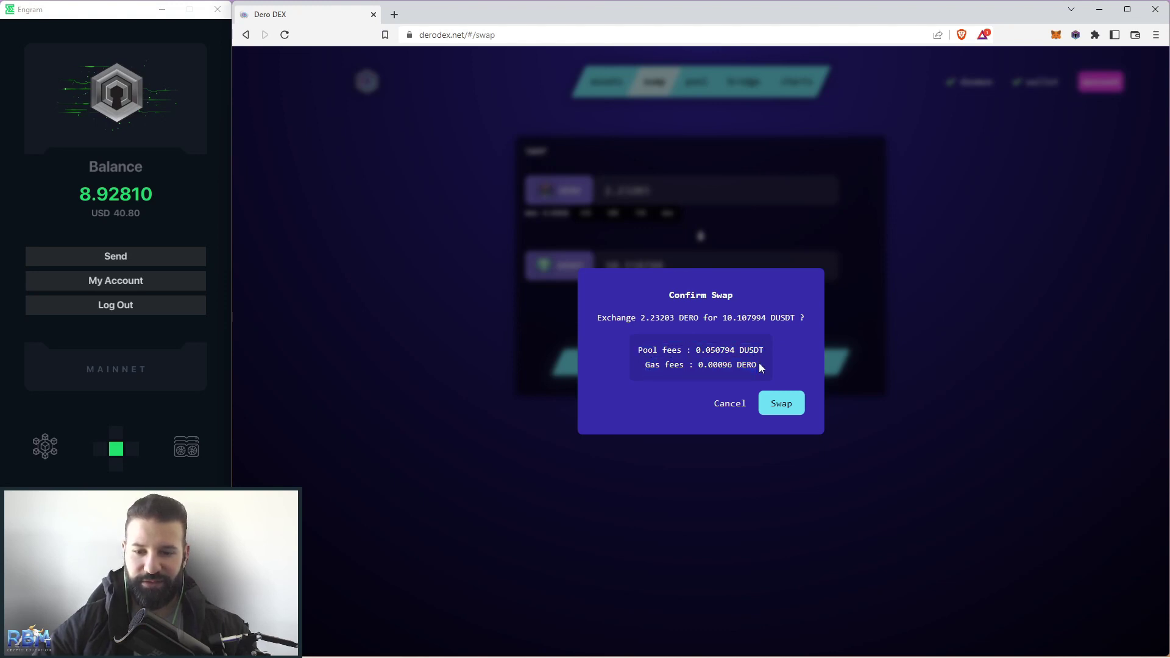
{"action": "left_click_drag", "start_coordinate": [650, 366], "coordinate": [759, 366]}
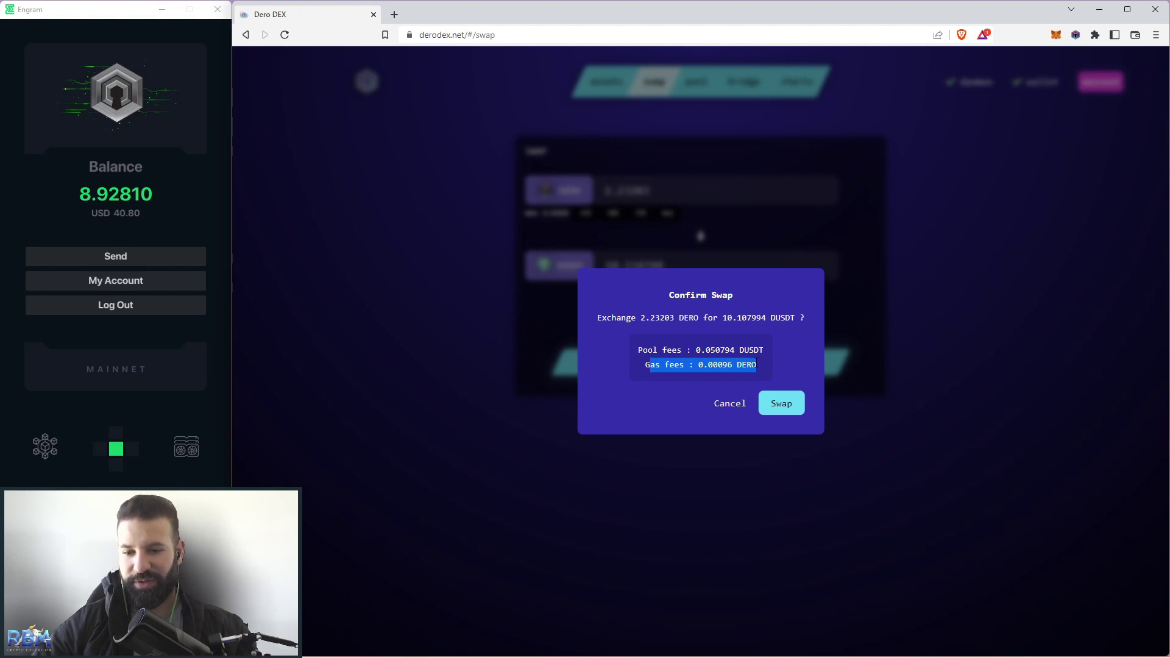
{"action": "left_click", "coordinate": [723, 366]}
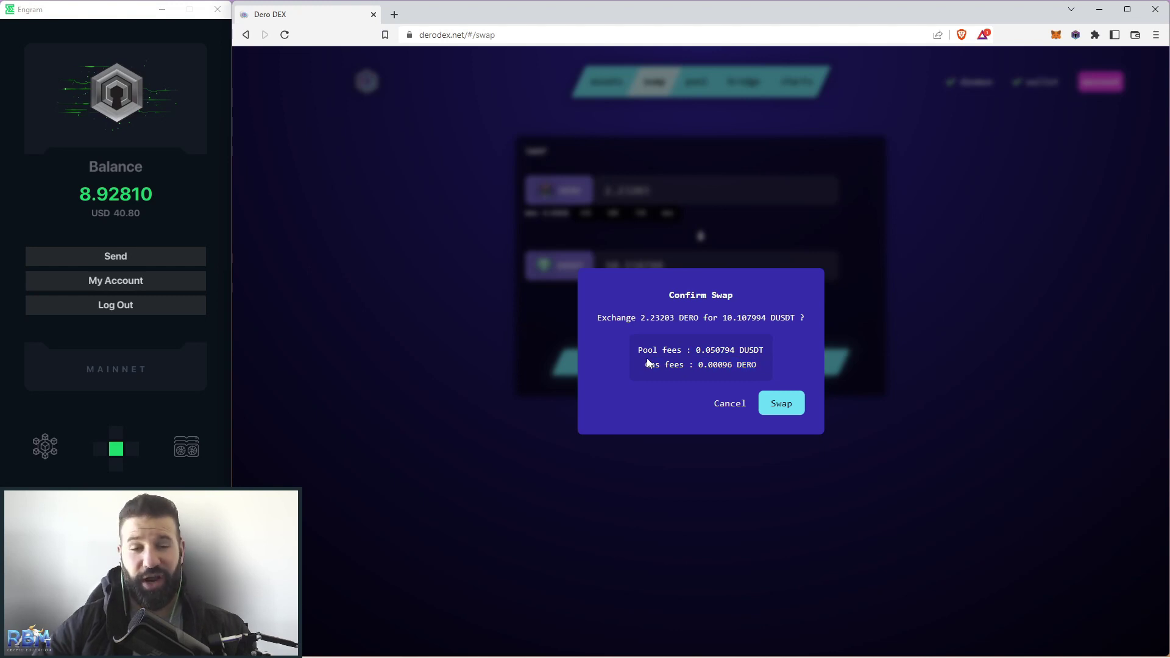
{"action": "left_click_drag", "start_coordinate": [639, 350], "coordinate": [763, 352]}
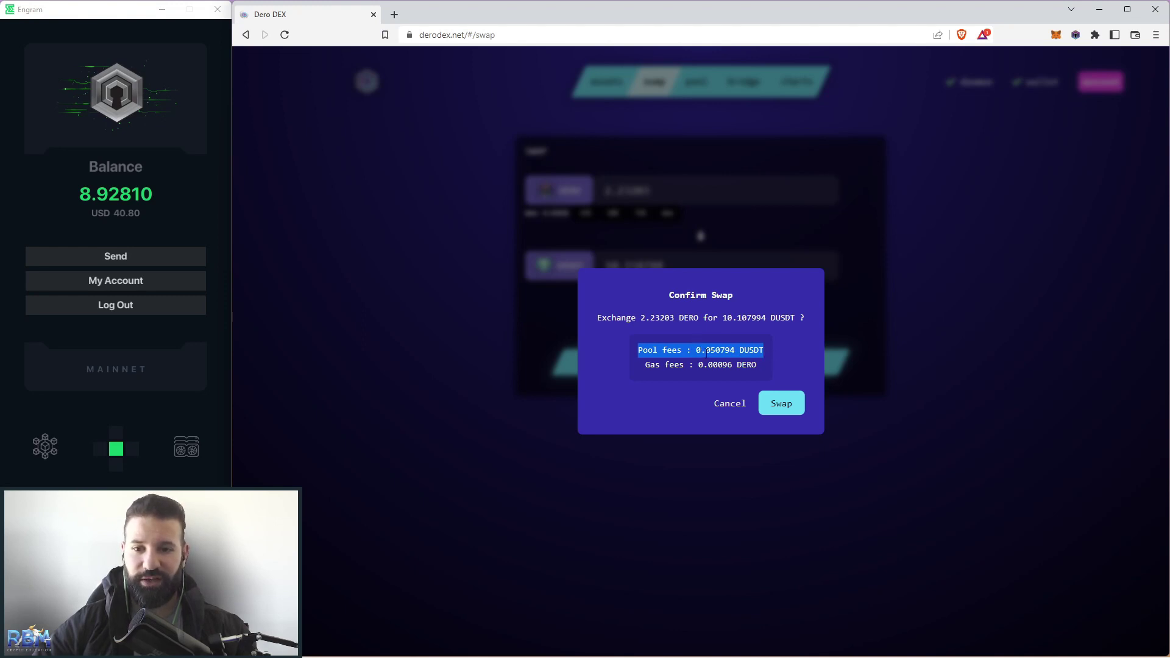
{"action": "left_click", "coordinate": [772, 364]}
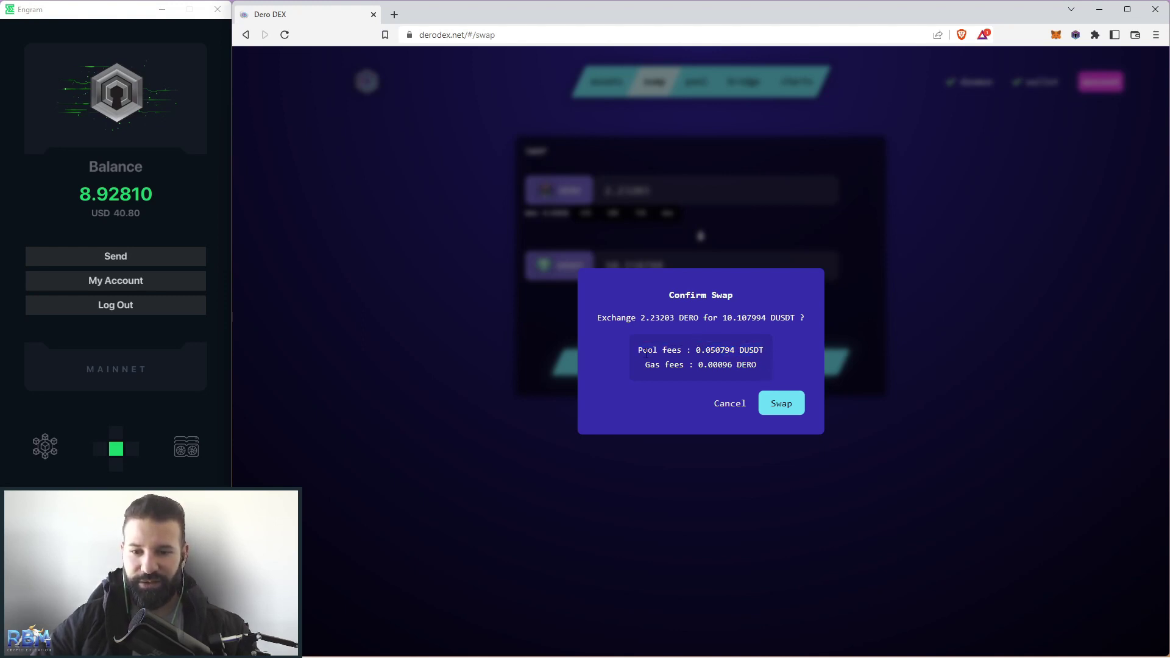
Confirm the swap, approve its transfer in the Dero RPC Bridge window, and close the resulting dialogs.
{"action": "left_click", "coordinate": [785, 405]}
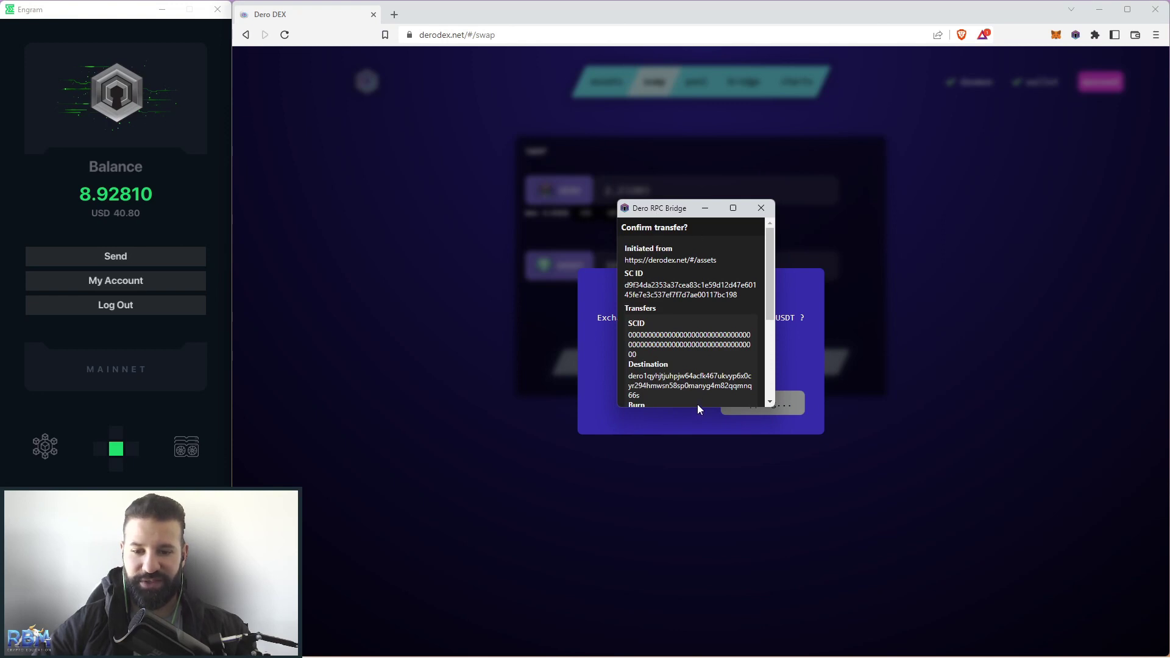
{"action": "scroll", "coordinate": [683, 333], "scroll_direction": "down", "scroll_amount": 3}
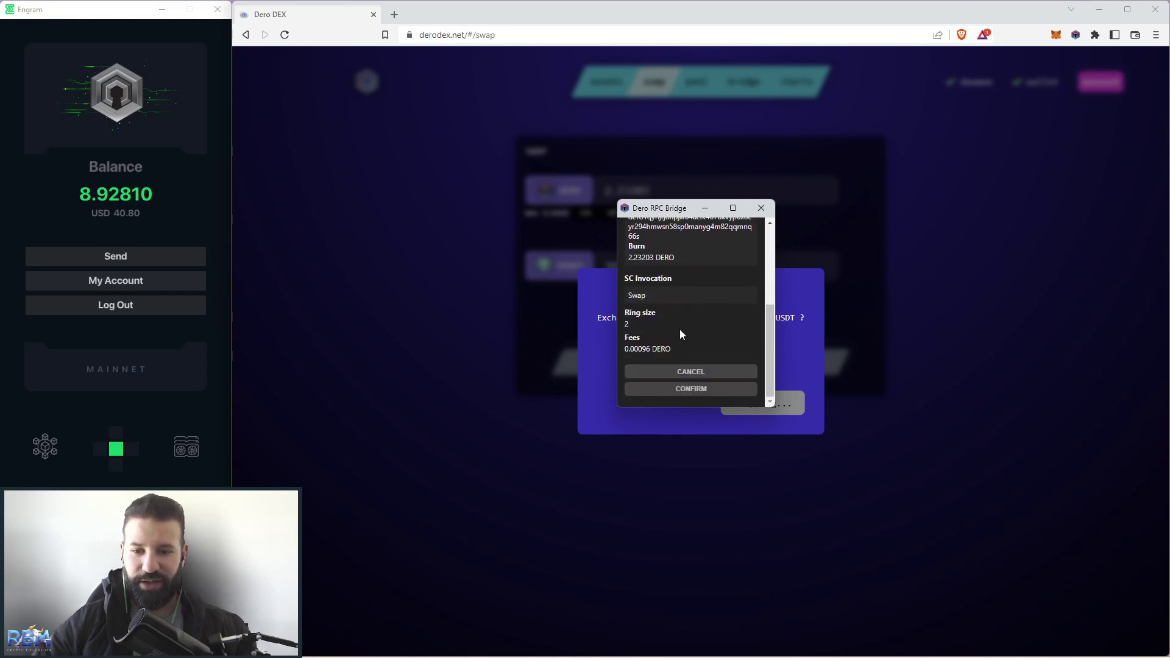
{"action": "left_click", "coordinate": [696, 389]}
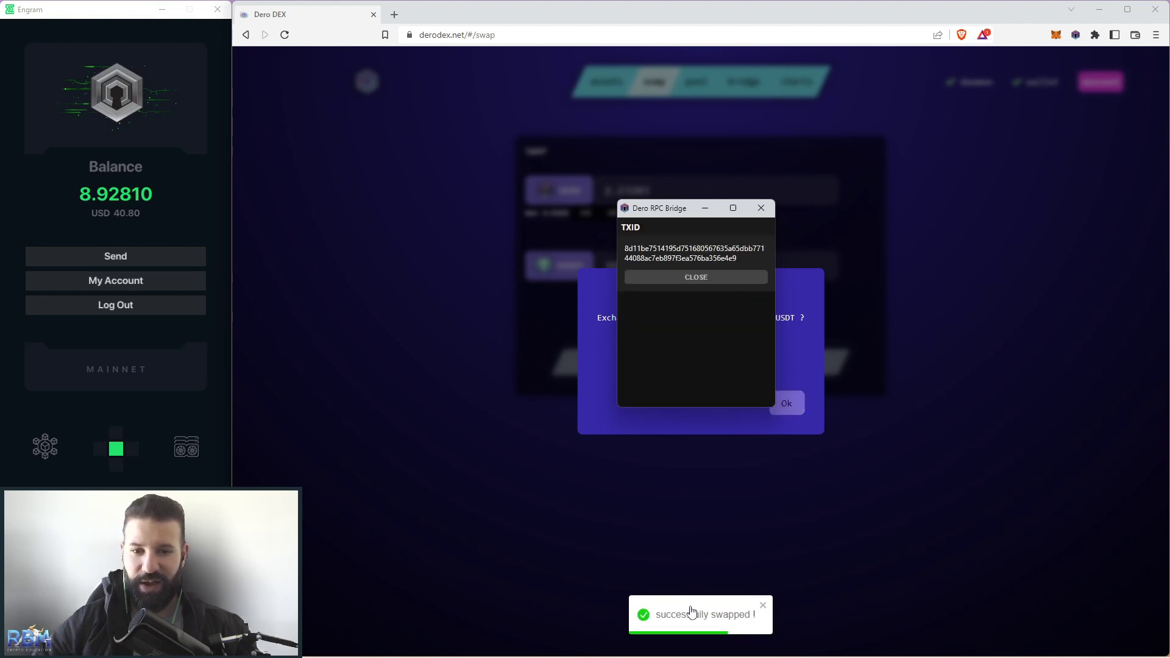
{"action": "left_click", "coordinate": [686, 278]}
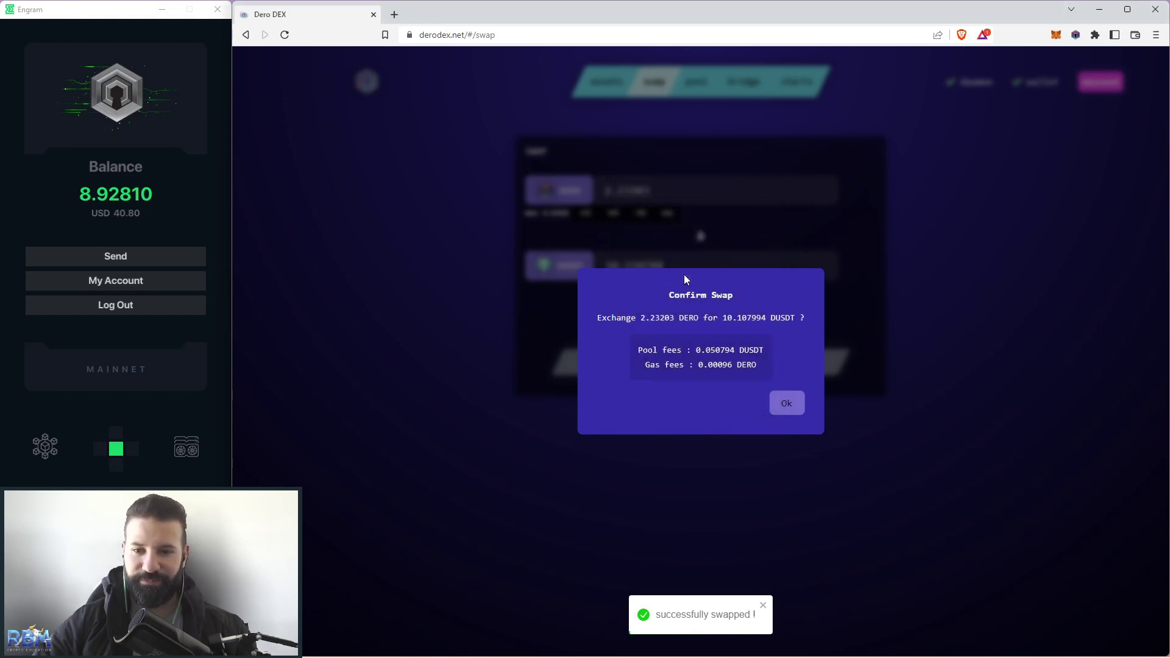
{"action": "left_click", "coordinate": [789, 405]}
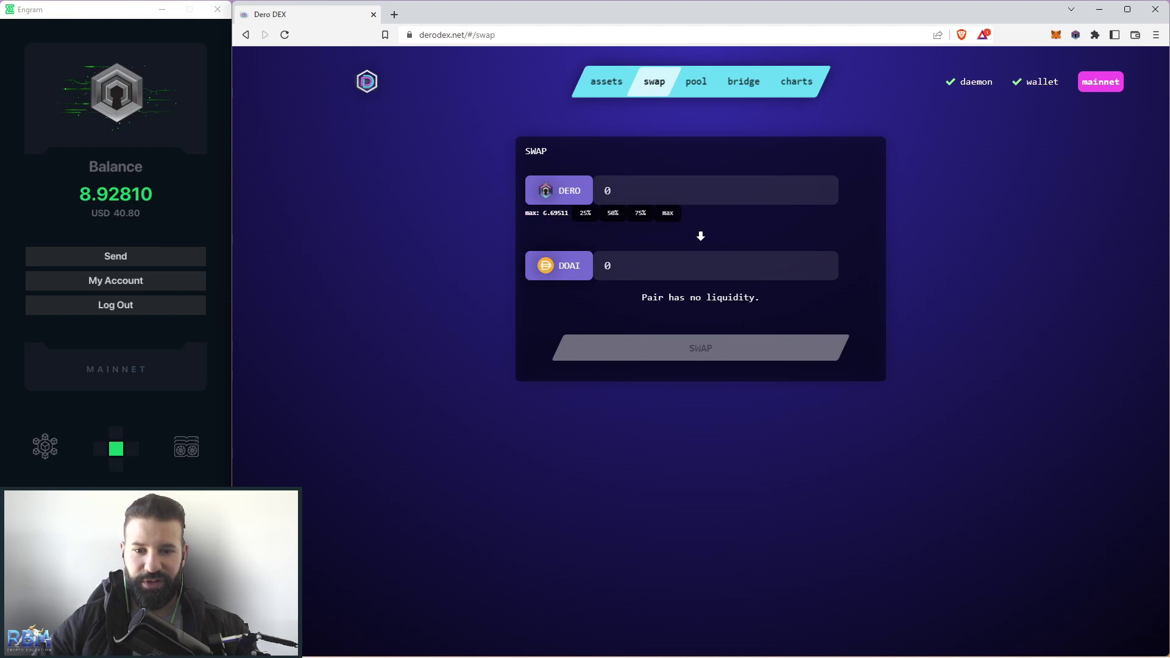
Select DUSDT as the token to receive and check the available DERO balance.
{"action": "left_click", "coordinate": [589, 261]}
{"action": "left_click", "coordinate": [820, 334]}
{"action": "left_click_drag", "start_coordinate": [540, 212], "coordinate": [568, 213]}
{"action": "left_click", "coordinate": [558, 222]}
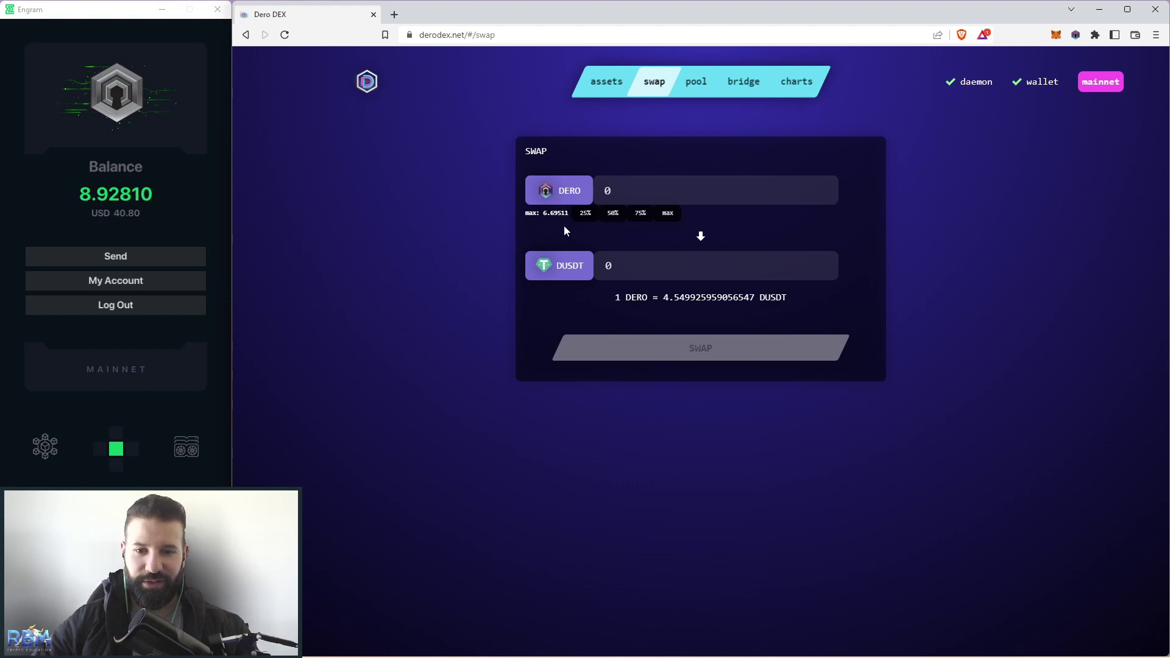
Reverse the swap direction to check the available DUSDT balance, and restore DERO as the token to swap from.
{"action": "left_click", "coordinate": [701, 236]}
{"action": "left_click_drag", "start_coordinate": [542, 213], "coordinate": [574, 213]}
{"action": "left_click", "coordinate": [581, 220]}
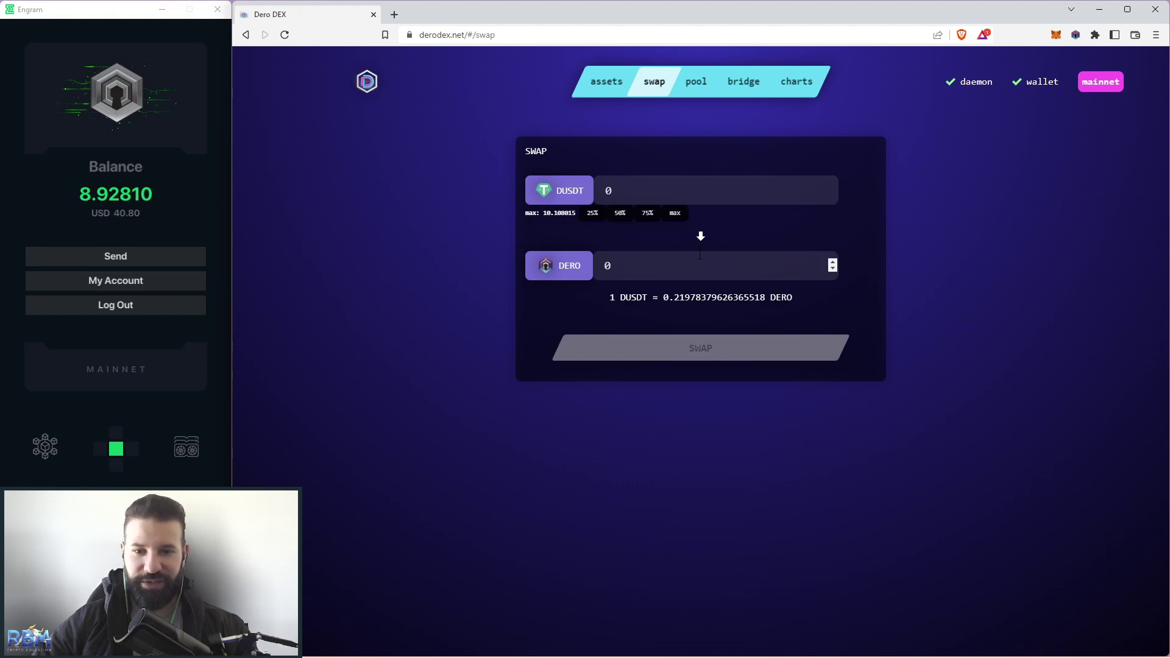
{"action": "left_click", "coordinate": [701, 236]}
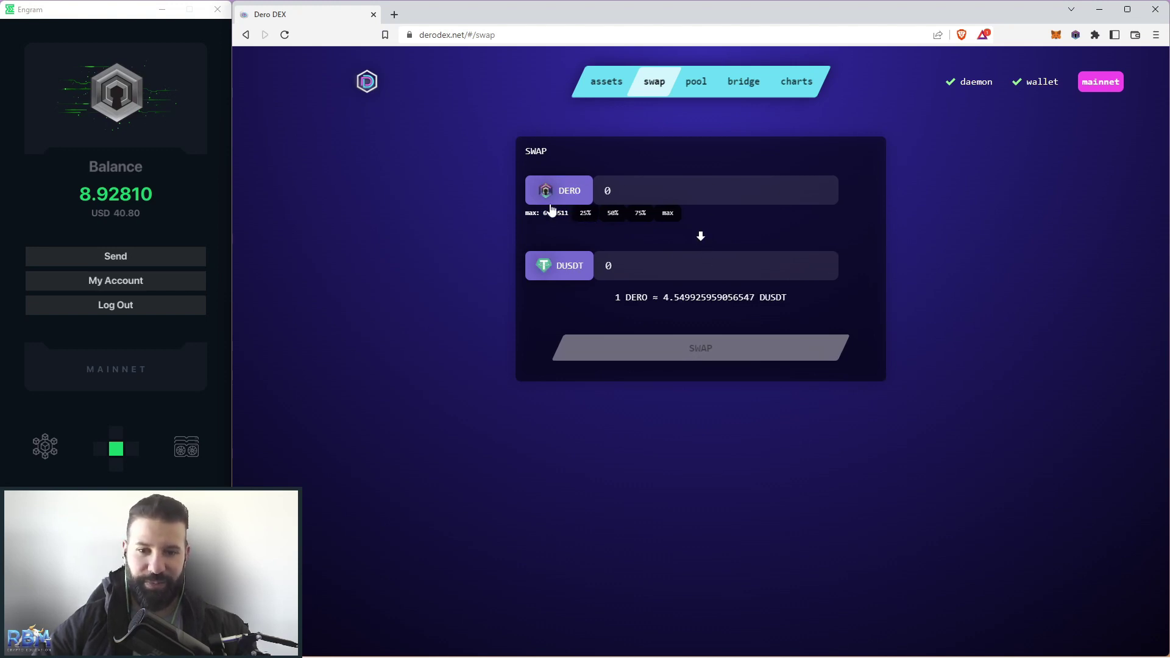
{"action": "left_click", "coordinate": [701, 236]}
{"action": "left_click", "coordinate": [700, 235]}
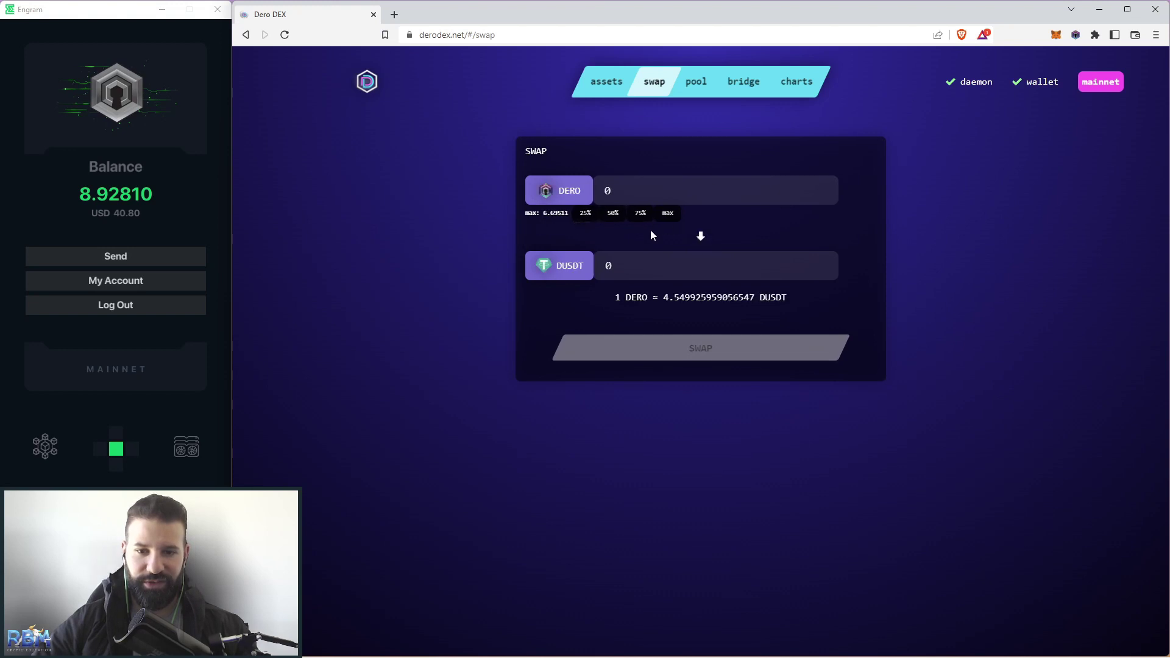
Reverse the swap direction to DUSDT to DERO, enter the maximum DUSDT amount, and check the equivalent DERO amount.
{"action": "left_click", "coordinate": [701, 237]}
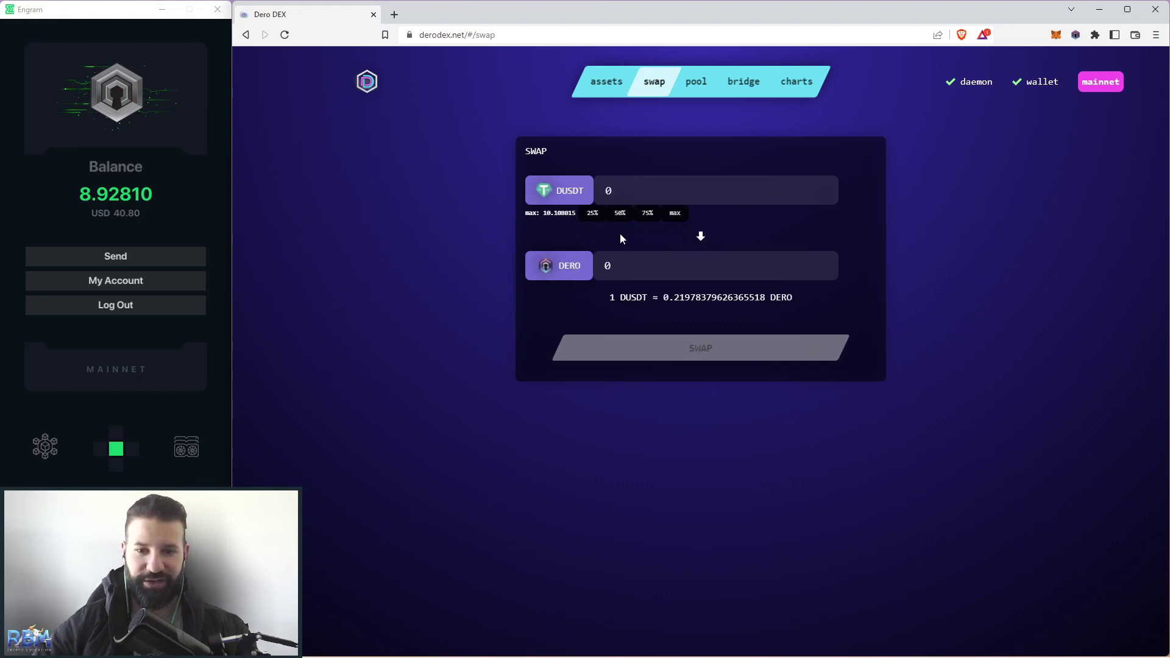
{"action": "left_click", "coordinate": [676, 214]}
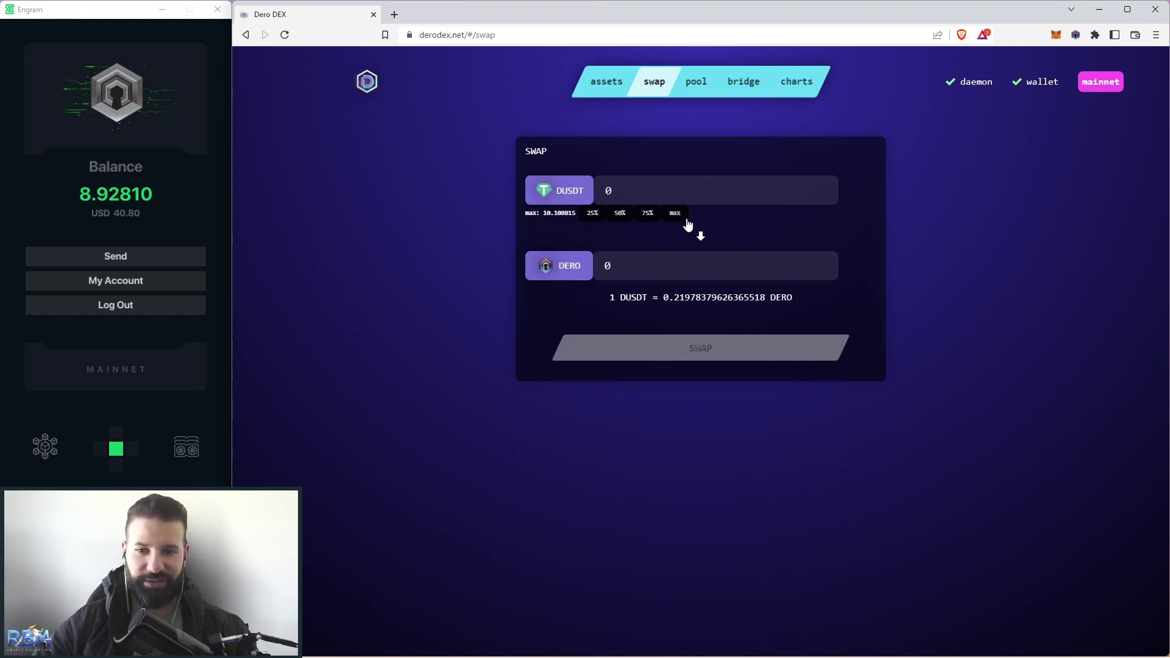
{"action": "left_click_drag", "start_coordinate": [605, 266], "coordinate": [651, 267]}
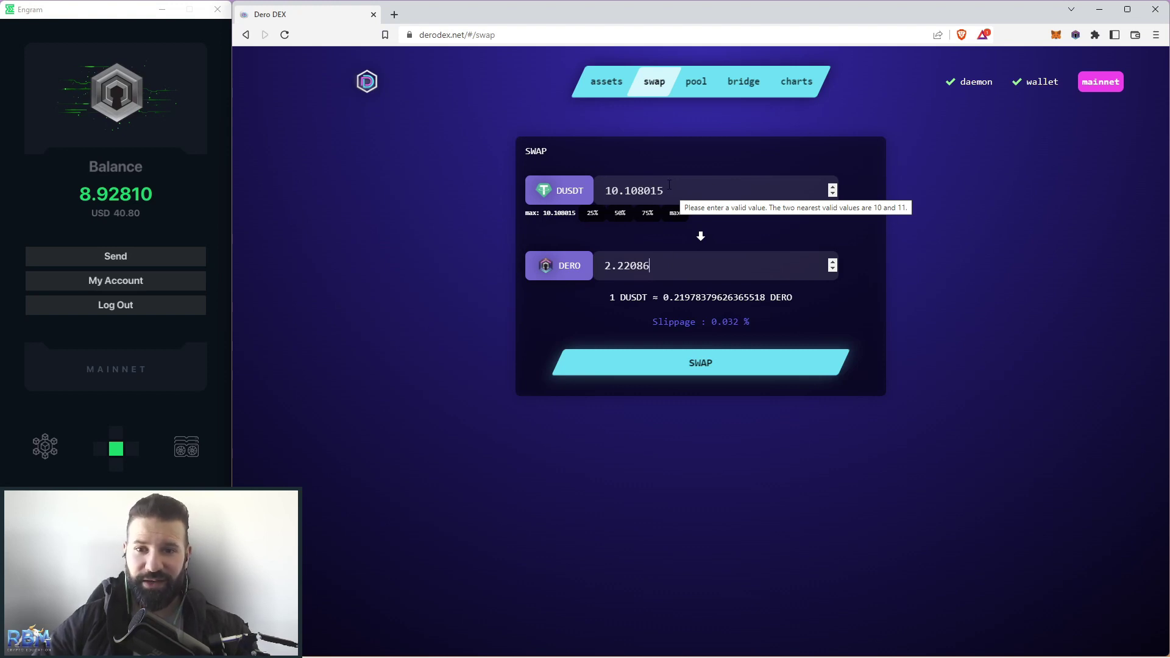
Open the DERO:DUSDT liquidity pool and set the liquidity contribution to 25% of the DERO balance.
{"action": "left_click", "coordinate": [699, 86]}
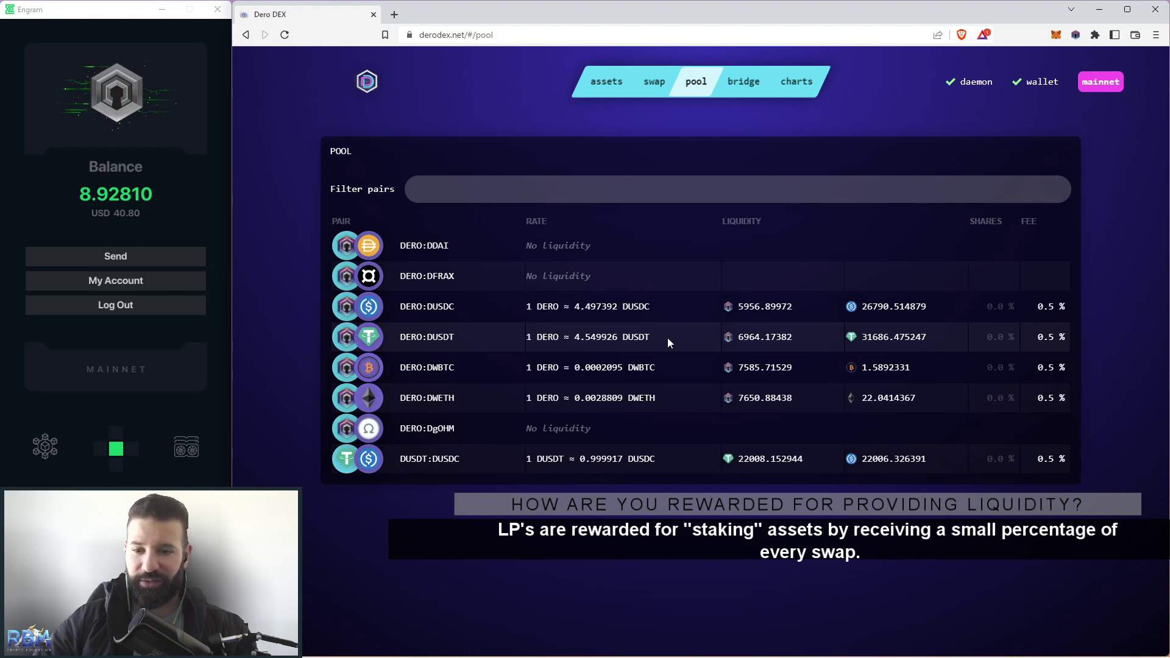
{"action": "left_click", "coordinate": [489, 343]}
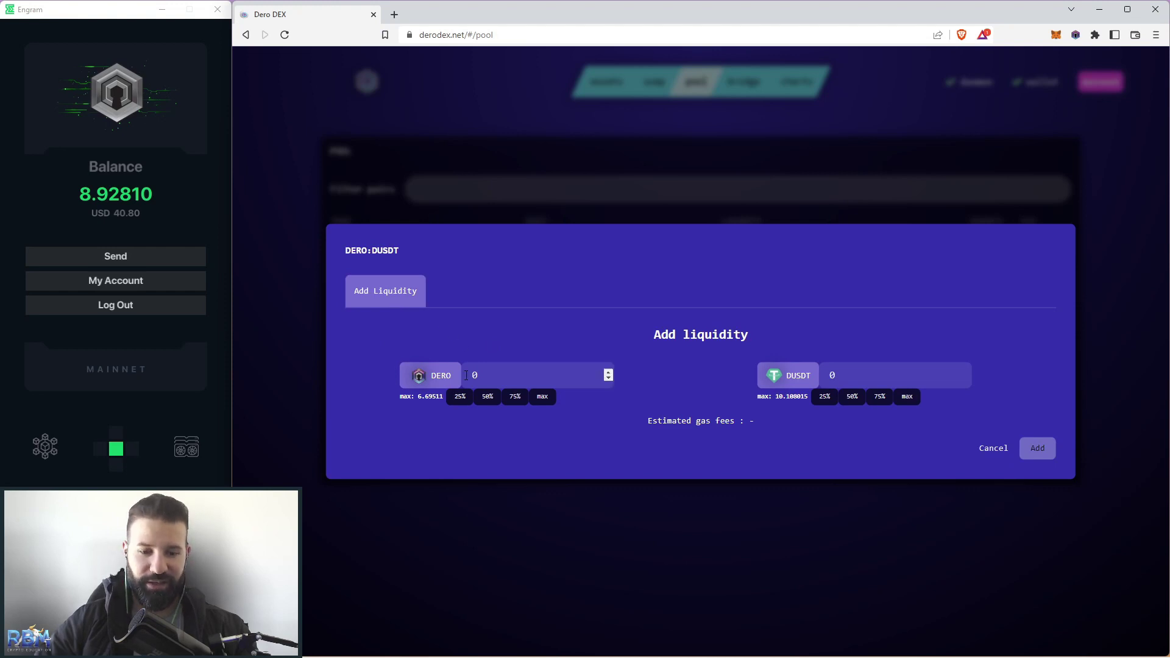
{"action": "left_click", "coordinate": [462, 401]}
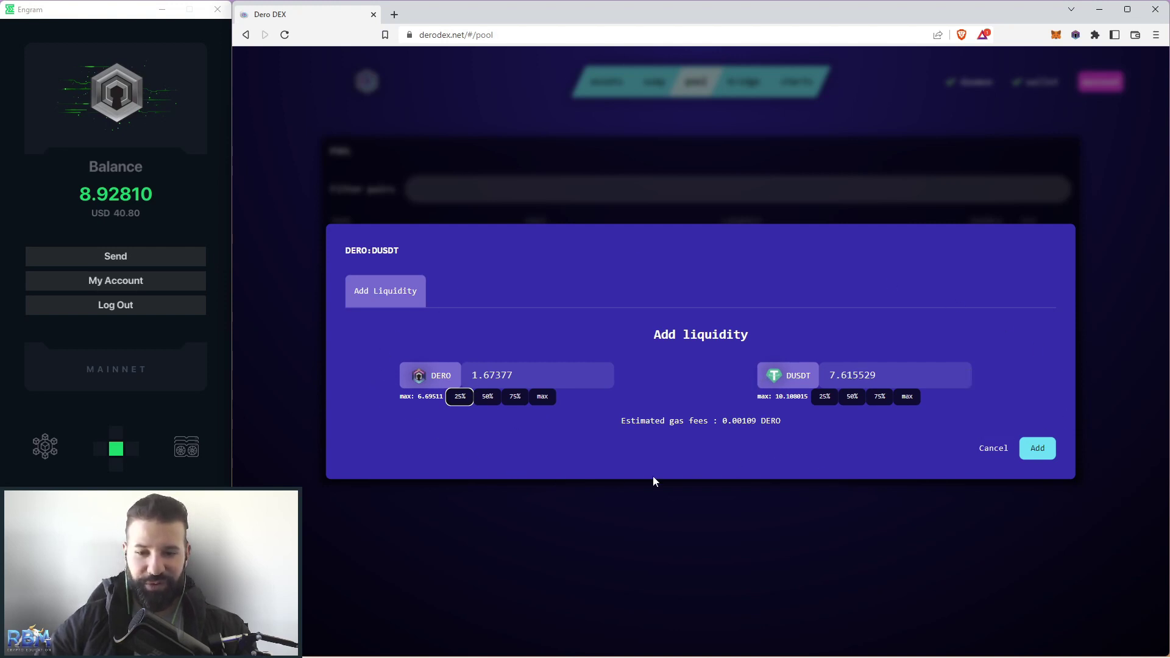
Submit the DERO:DUSDT liquidity addition, approve its transfer in the Dero RPC Bridge window, and close the transaction notice.
{"action": "left_click", "coordinate": [1038, 450]}
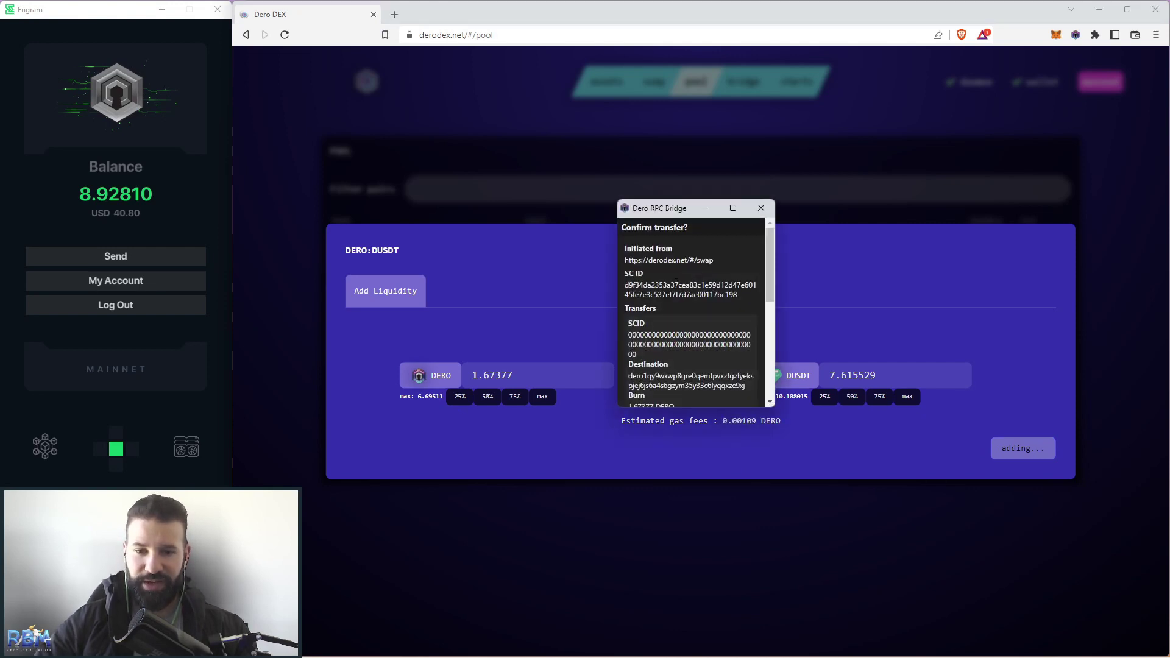
{"action": "scroll", "coordinate": [687, 301], "scroll_direction": "down", "scroll_amount": 3}
{"action": "left_click", "coordinate": [704, 391]}
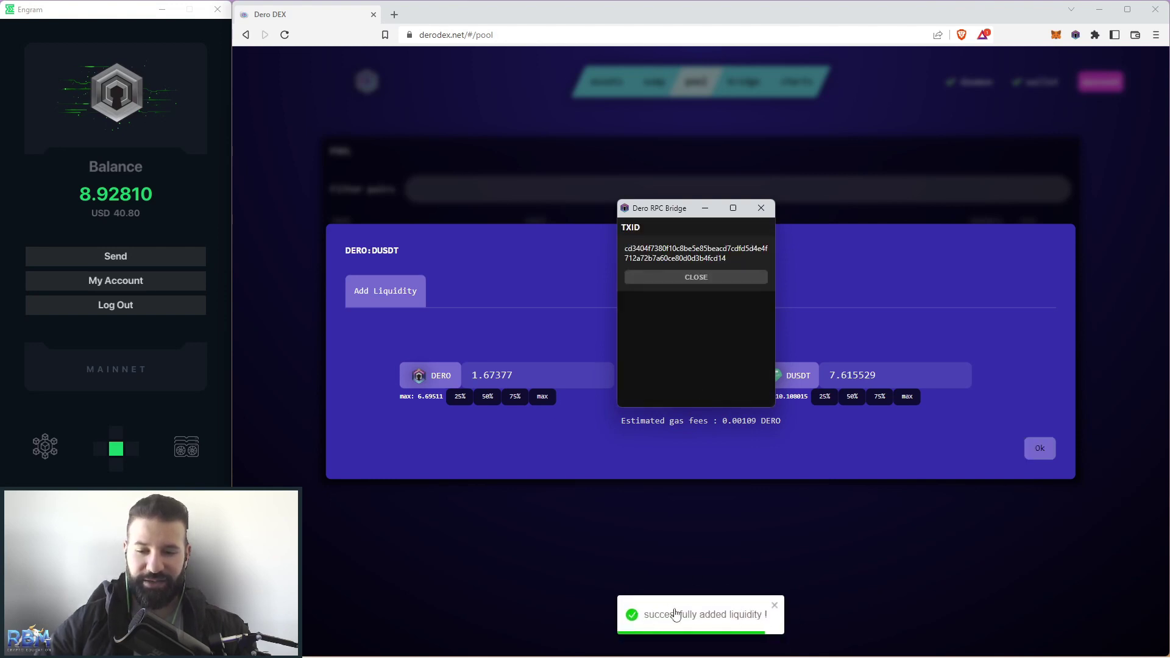
{"action": "left_click", "coordinate": [701, 277]}
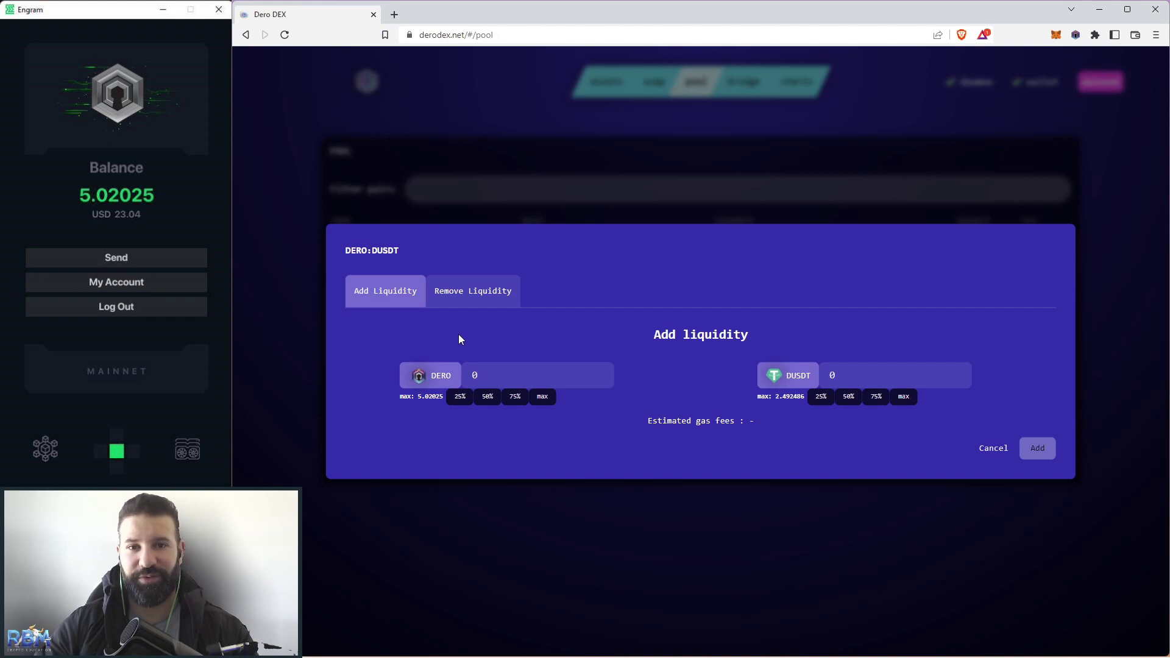
Preview removing 100% of the DERO:DUSDT liquidity, leave without removing it, and check the pair's share in the pool list.
{"action": "left_click", "coordinate": [451, 291]}
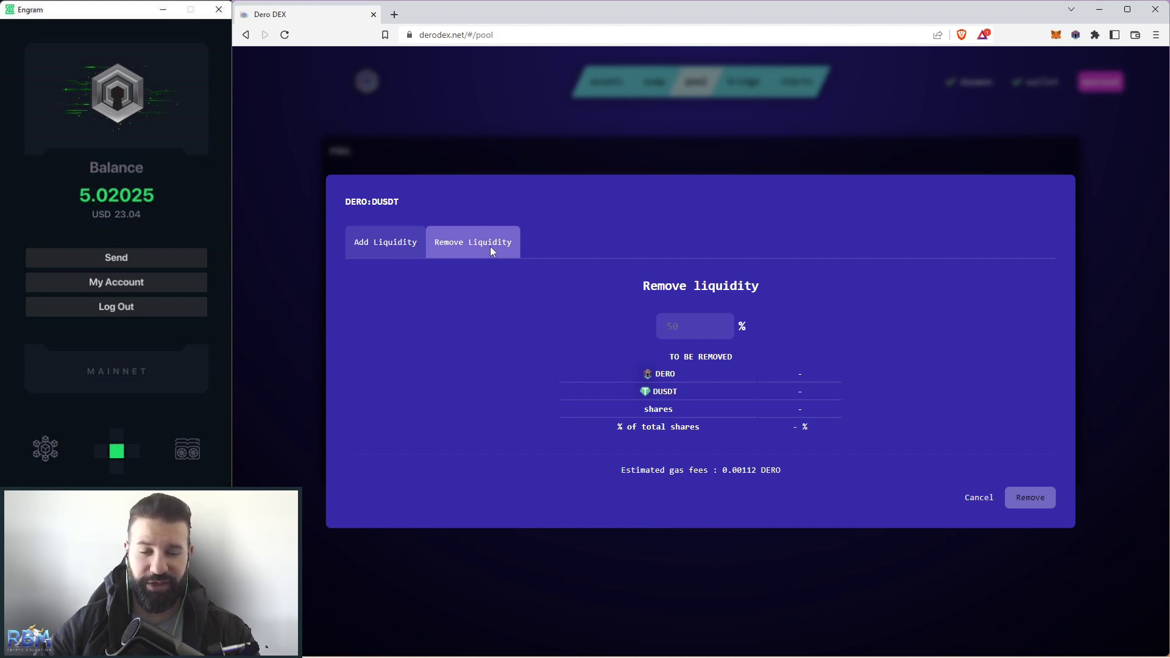
{"action": "left_click", "coordinate": [717, 331]}
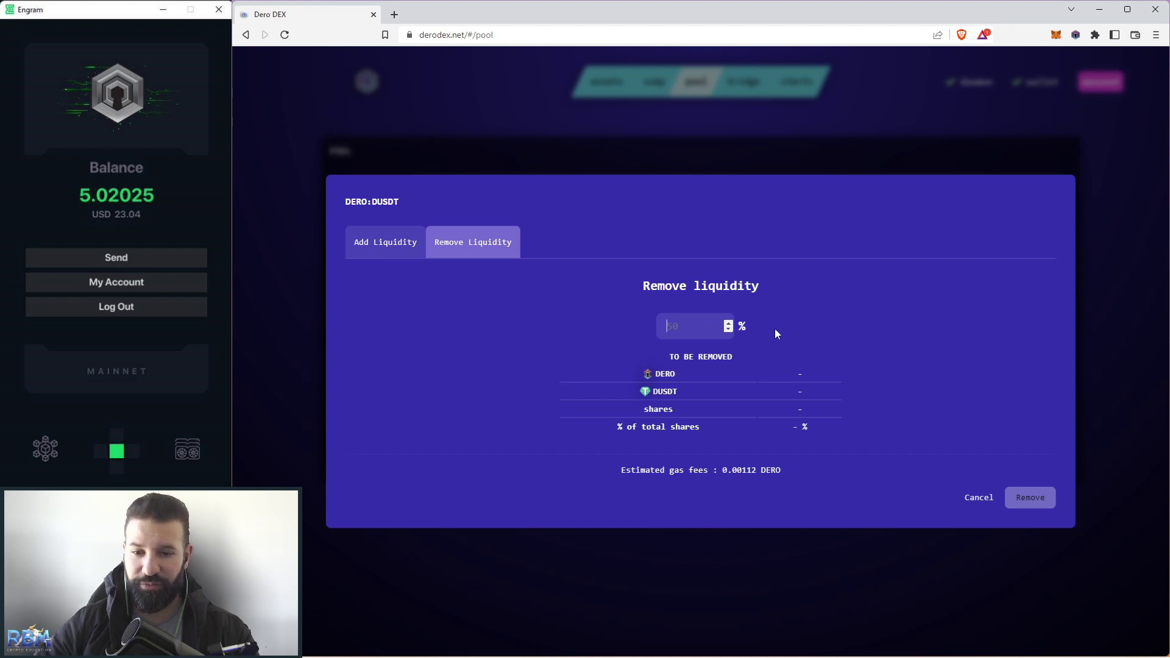
{"action": "type", "text": "100"}
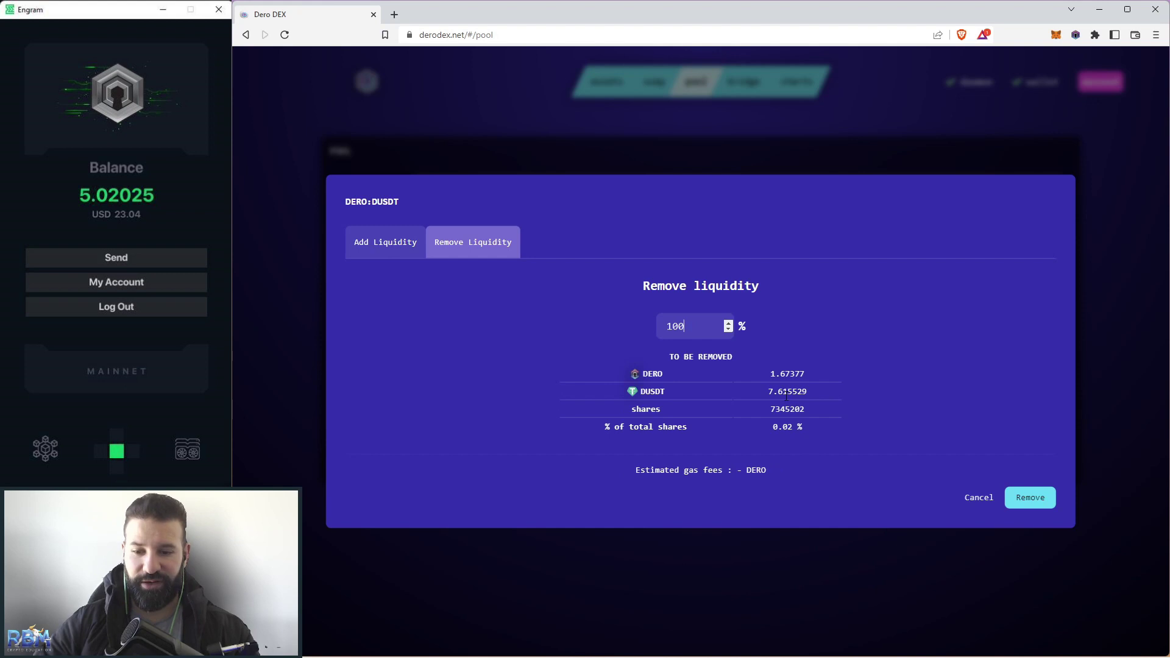
{"action": "left_click", "coordinate": [384, 170]}
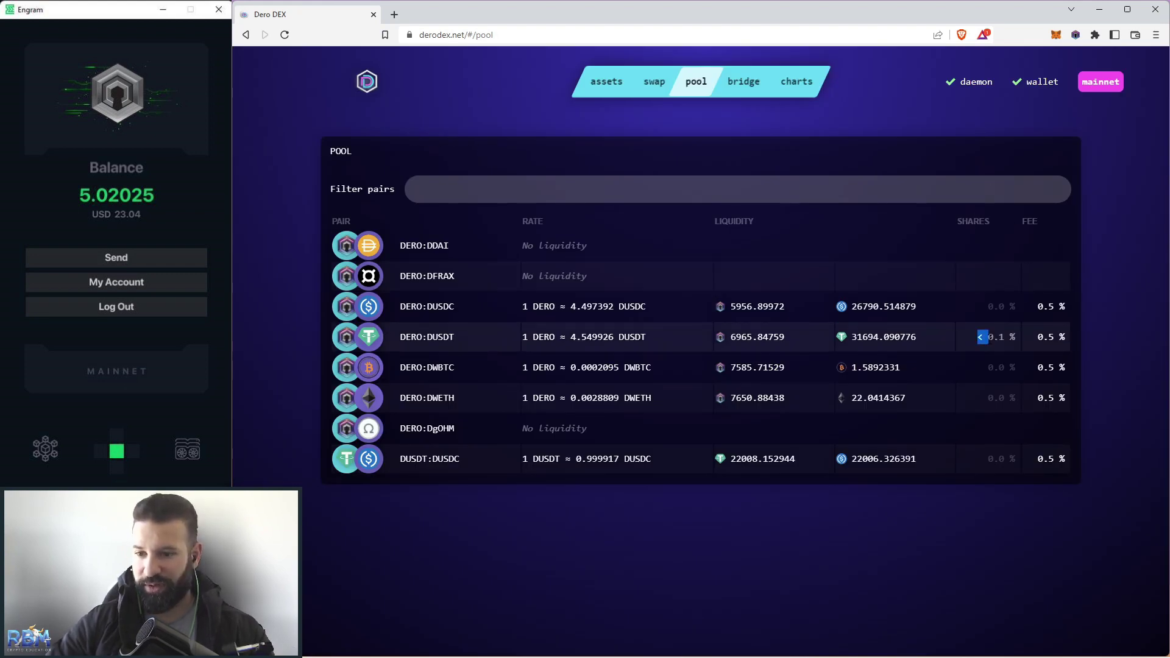
{"action": "left_click", "coordinate": [1009, 340]}
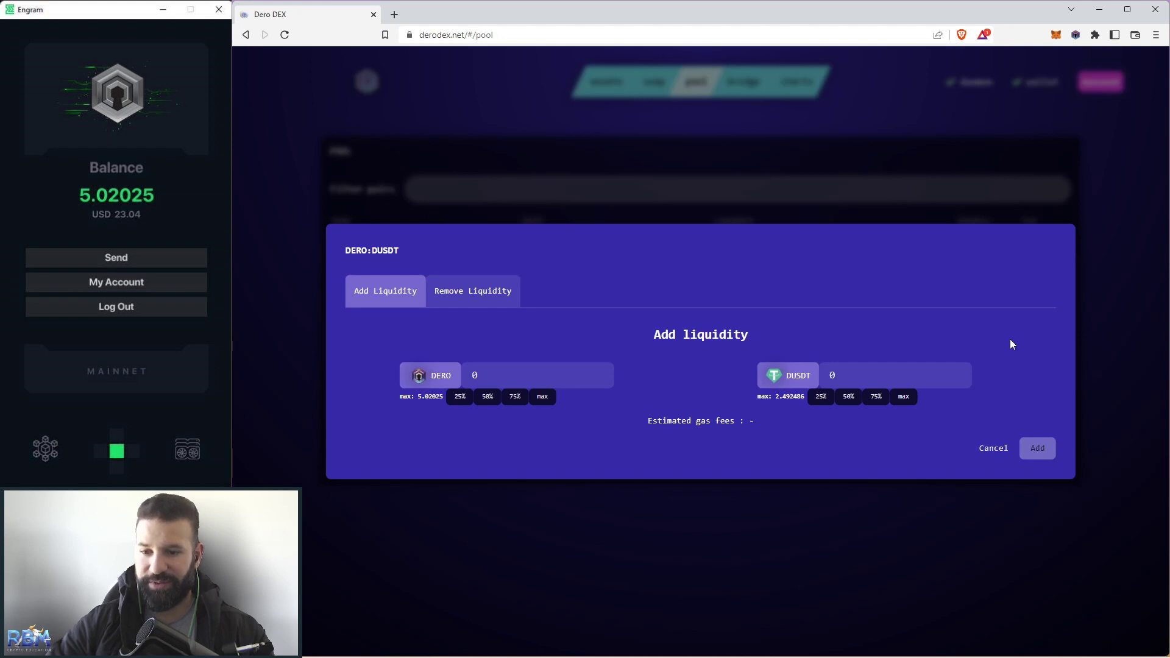
{"action": "left_click", "coordinate": [295, 208]}
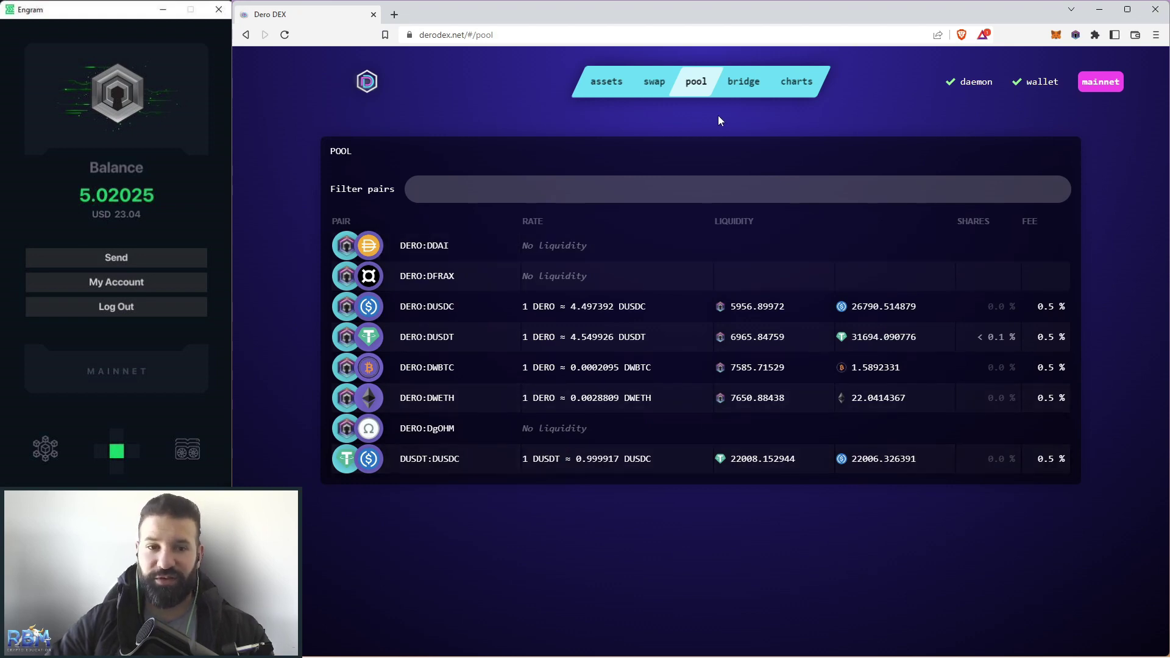
Open the Ethereum to Stargate bridge and check the connected ETH account.
{"action": "left_click", "coordinate": [737, 83]}
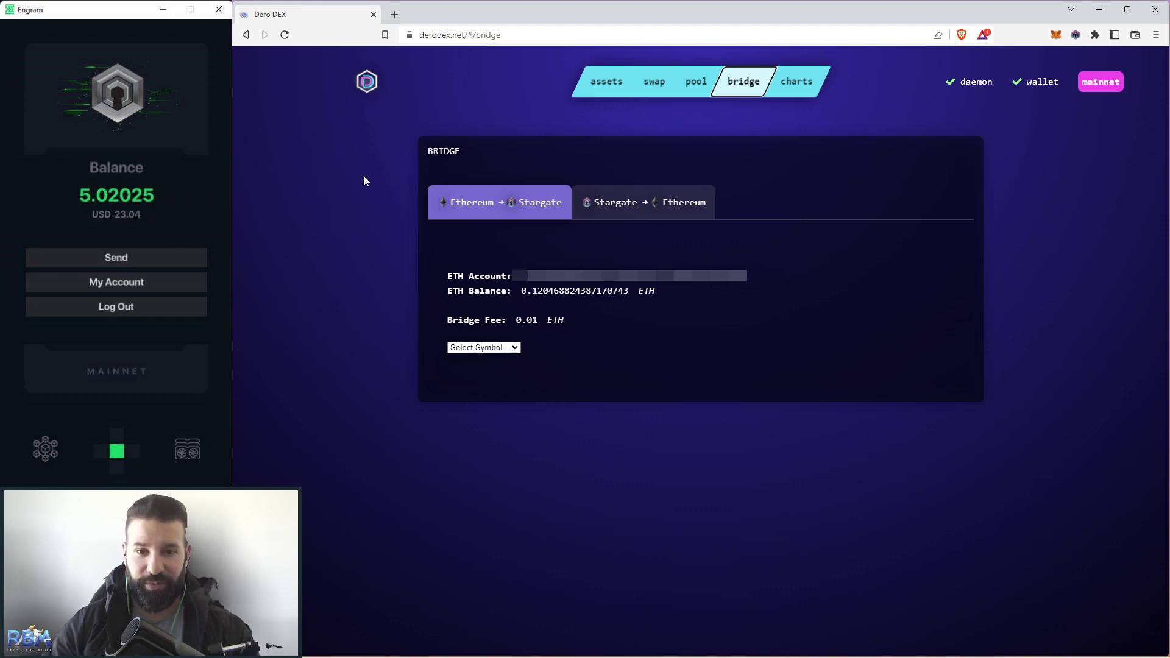
{"action": "left_click", "coordinate": [532, 260]}
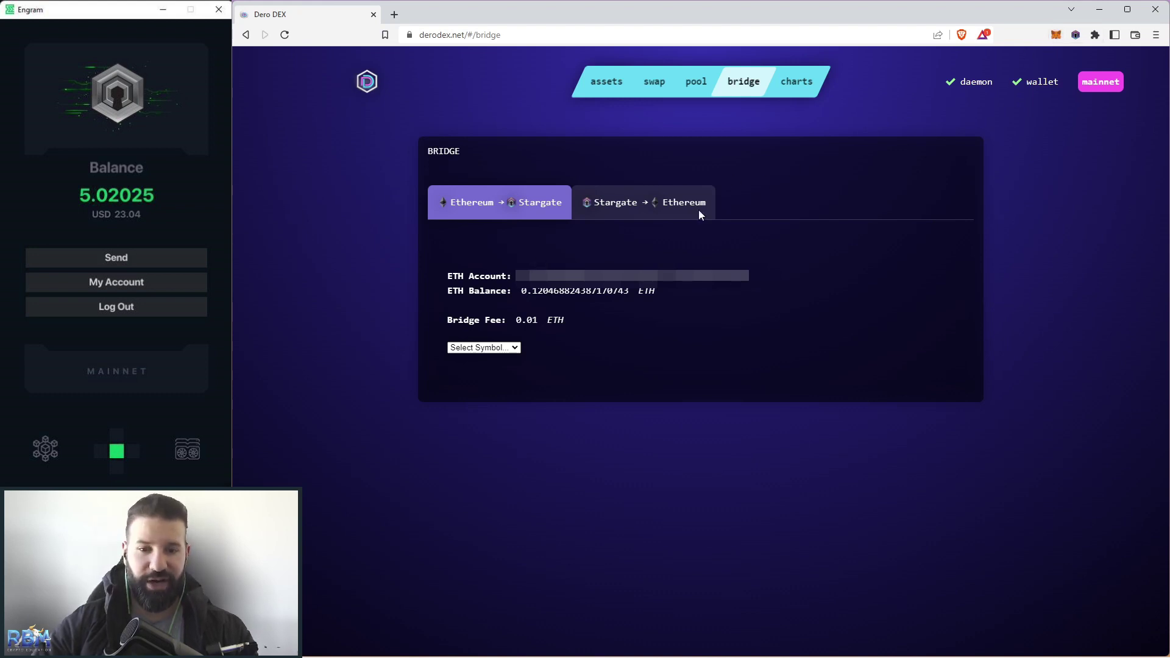
{"action": "left_click_drag", "start_coordinate": [516, 276], "coordinate": [767, 276]}
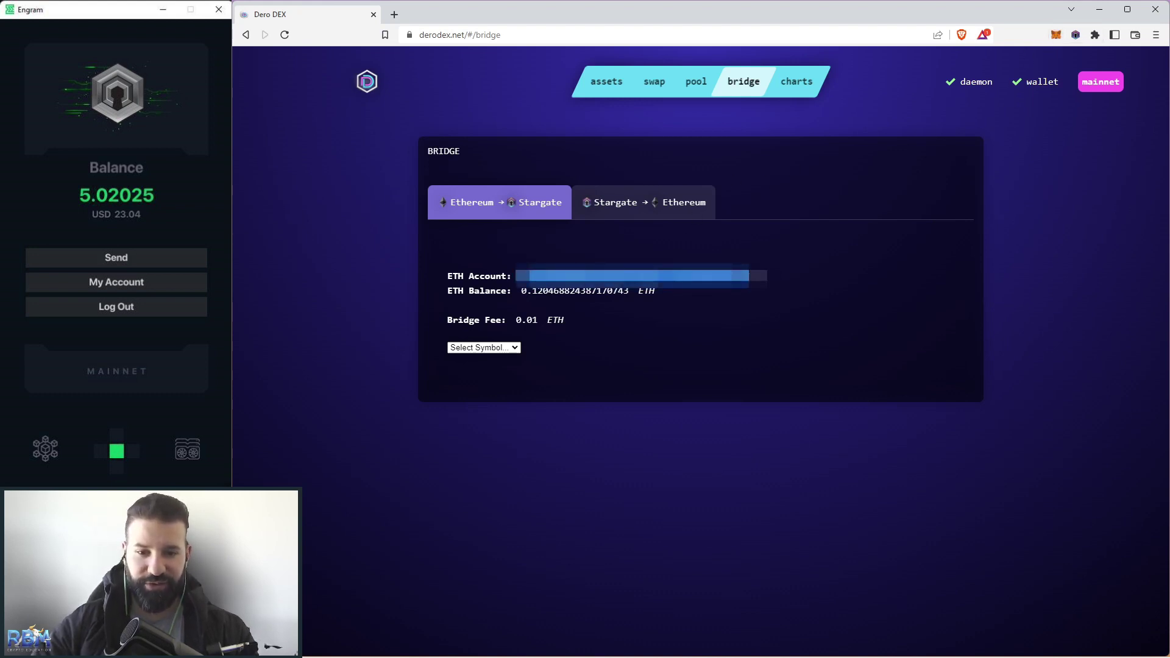
{"action": "left_click", "coordinate": [767, 275]}
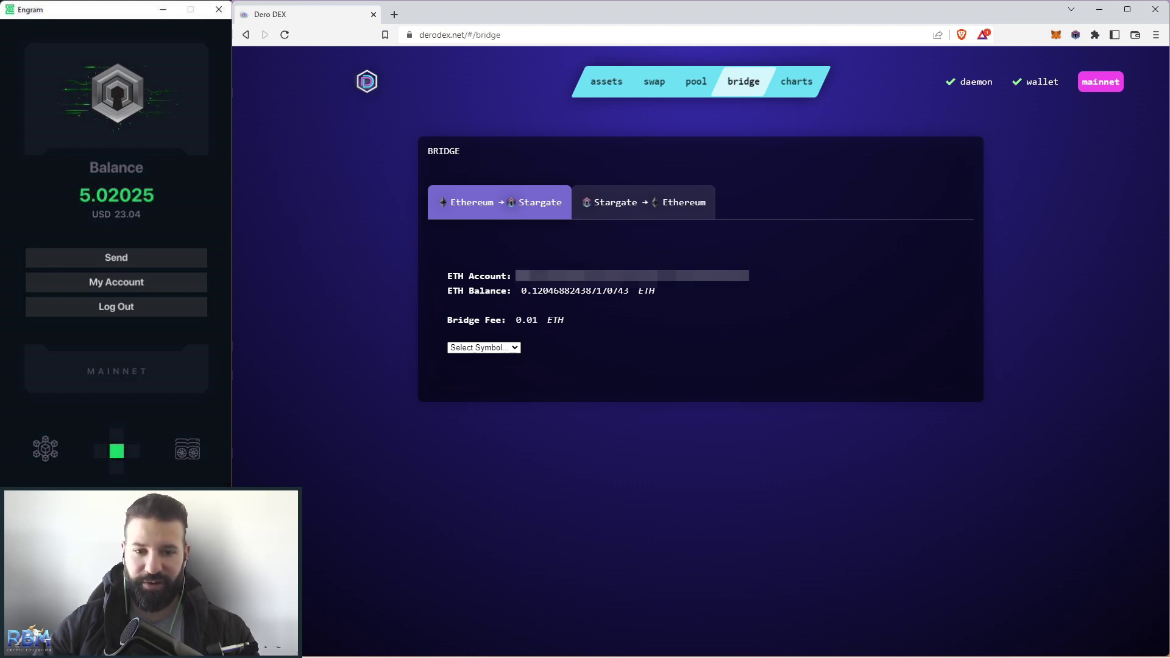
Select WETH as the token to bridge and check its available token balance.
{"action": "left_click", "coordinate": [491, 348]}
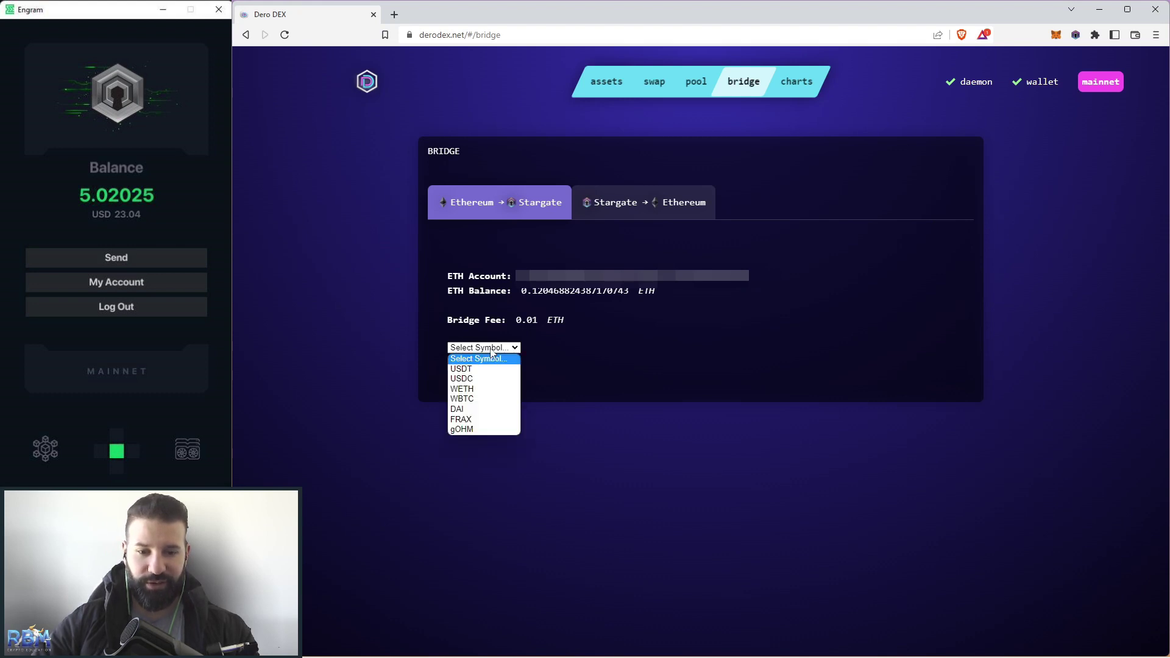
{"action": "left_click", "coordinate": [475, 390]}
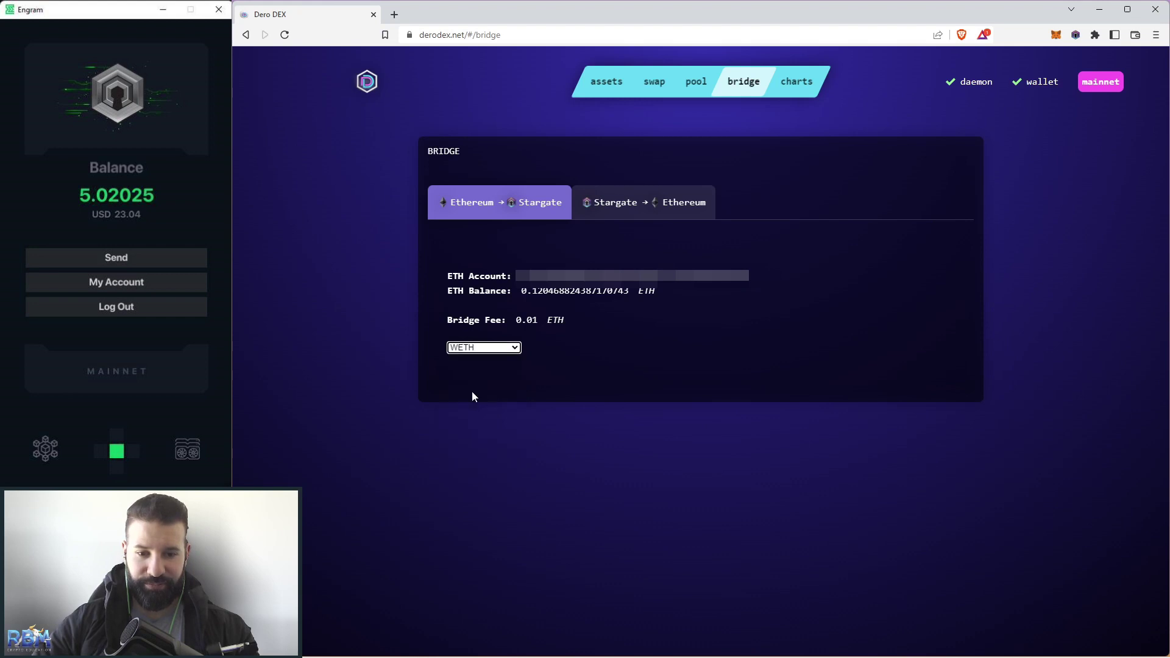
{"action": "left_click_drag", "start_coordinate": [531, 376], "coordinate": [555, 382]}
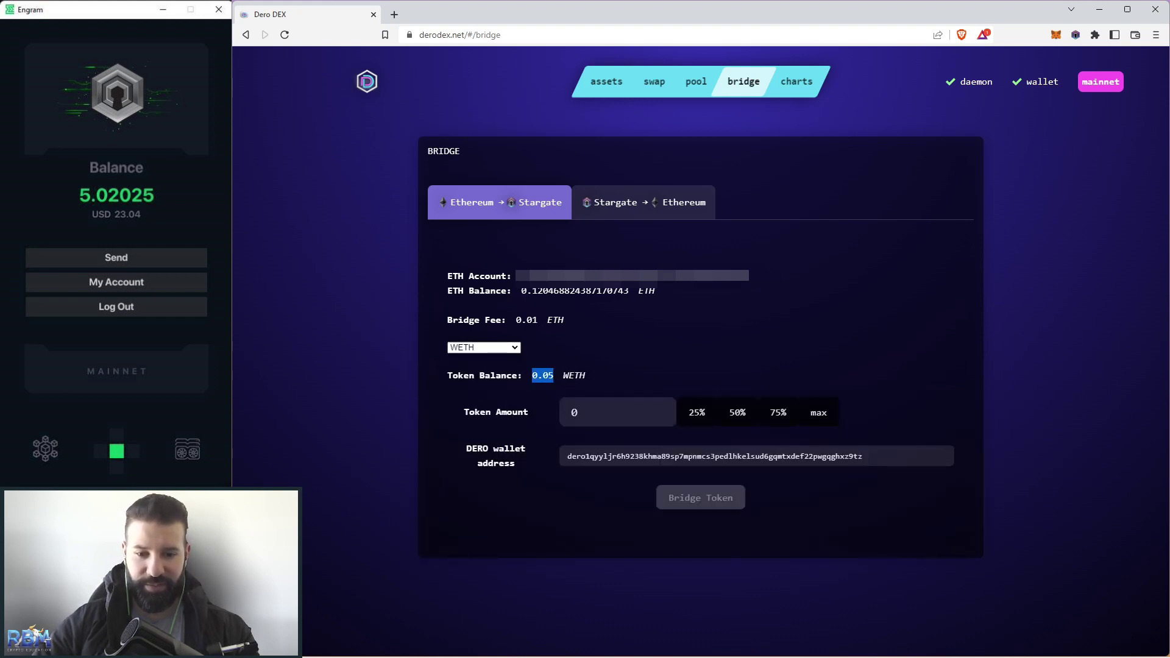
{"action": "left_click", "coordinate": [564, 353]}
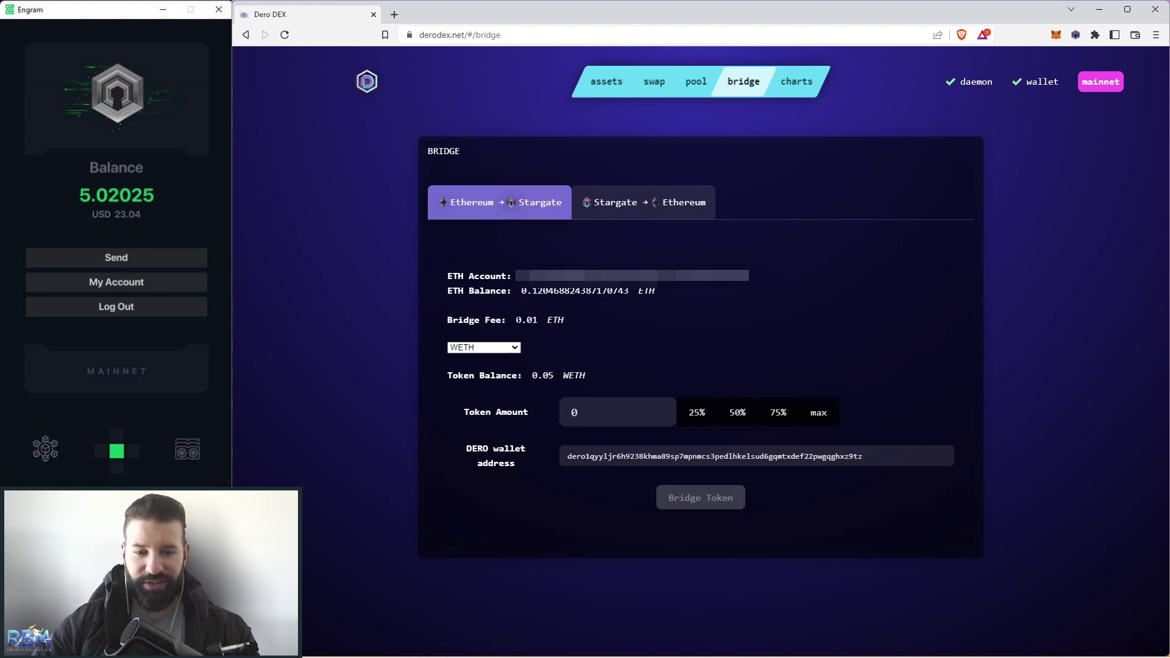
Check the bridge fee against the ETH balance.
{"action": "left_click_drag", "start_coordinate": [517, 320], "coordinate": [537, 321]}
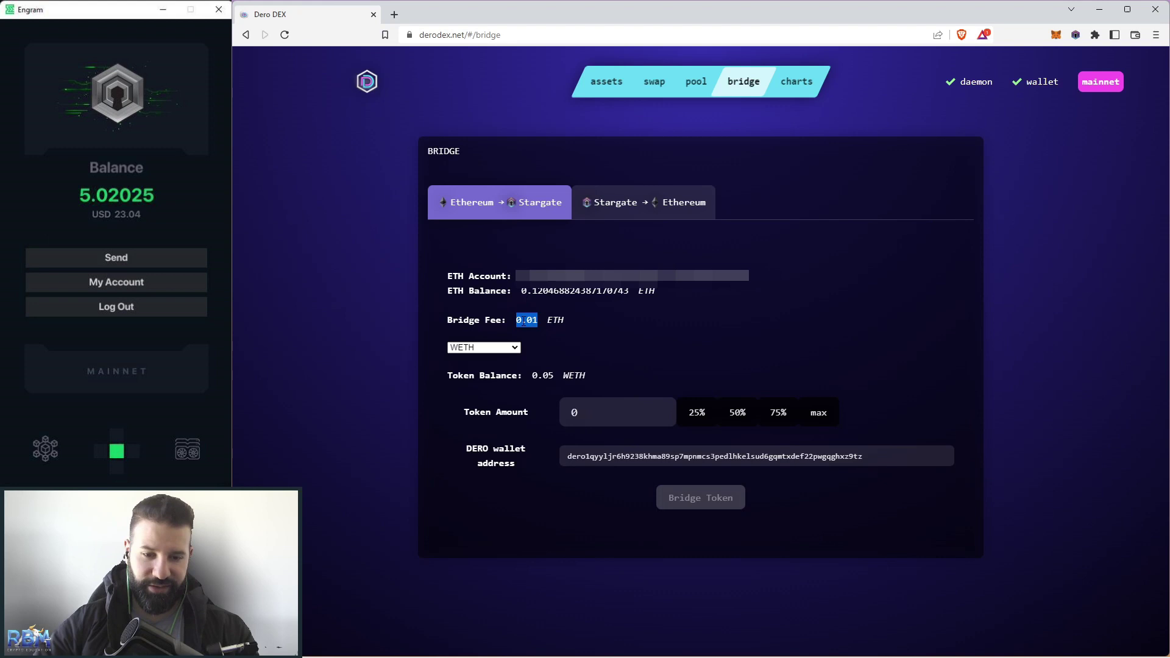
{"action": "left_click", "coordinate": [526, 312]}
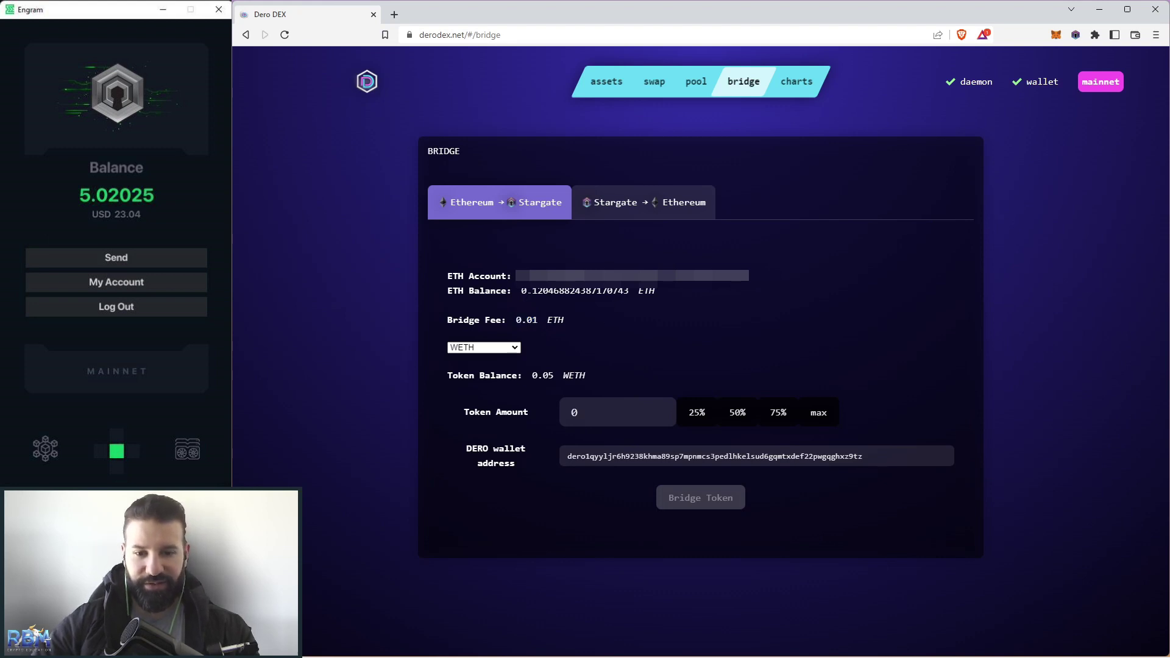
{"action": "left_click_drag", "start_coordinate": [520, 291], "coordinate": [636, 291]}
{"action": "left_click", "coordinate": [637, 305]}
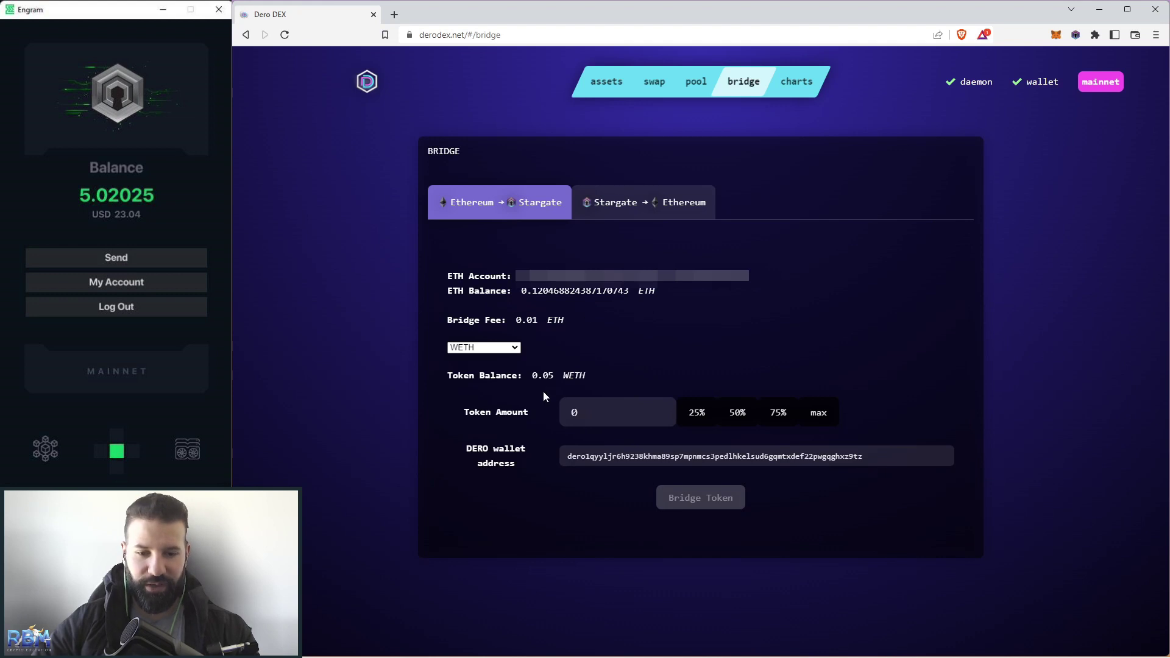
Set the token amount to the maximum of 0.05 WETH and check the destination DERO wallet address.
{"action": "left_click", "coordinate": [819, 415]}
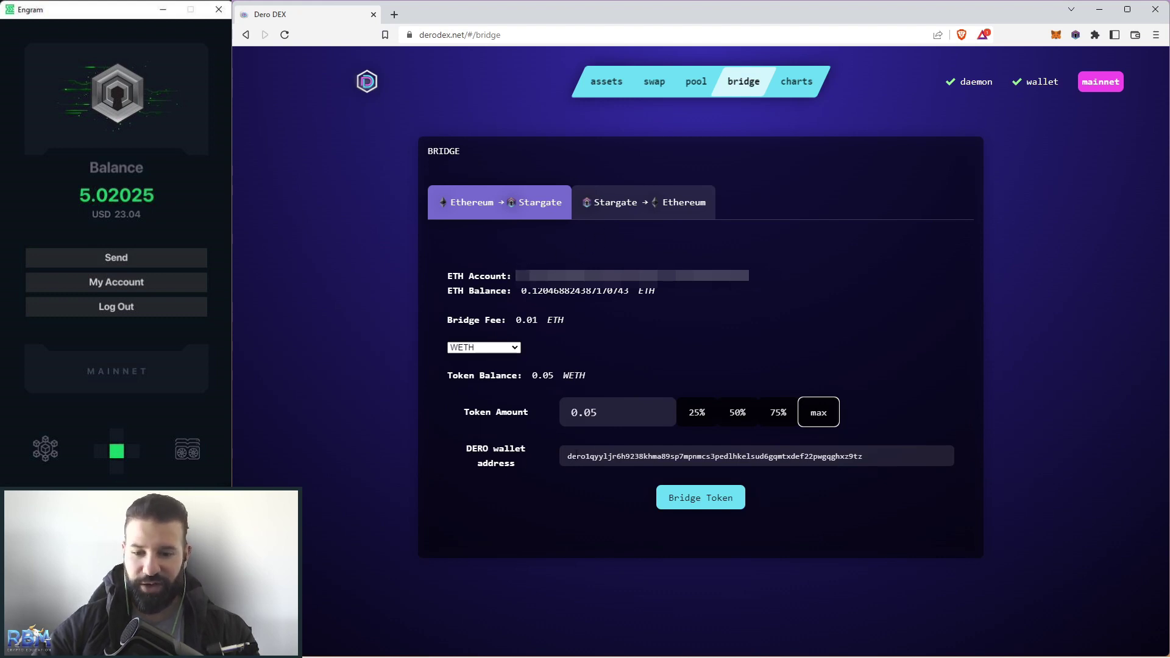
{"action": "double_click", "coordinate": [570, 458]}
{"action": "left_click", "coordinate": [754, 520]}
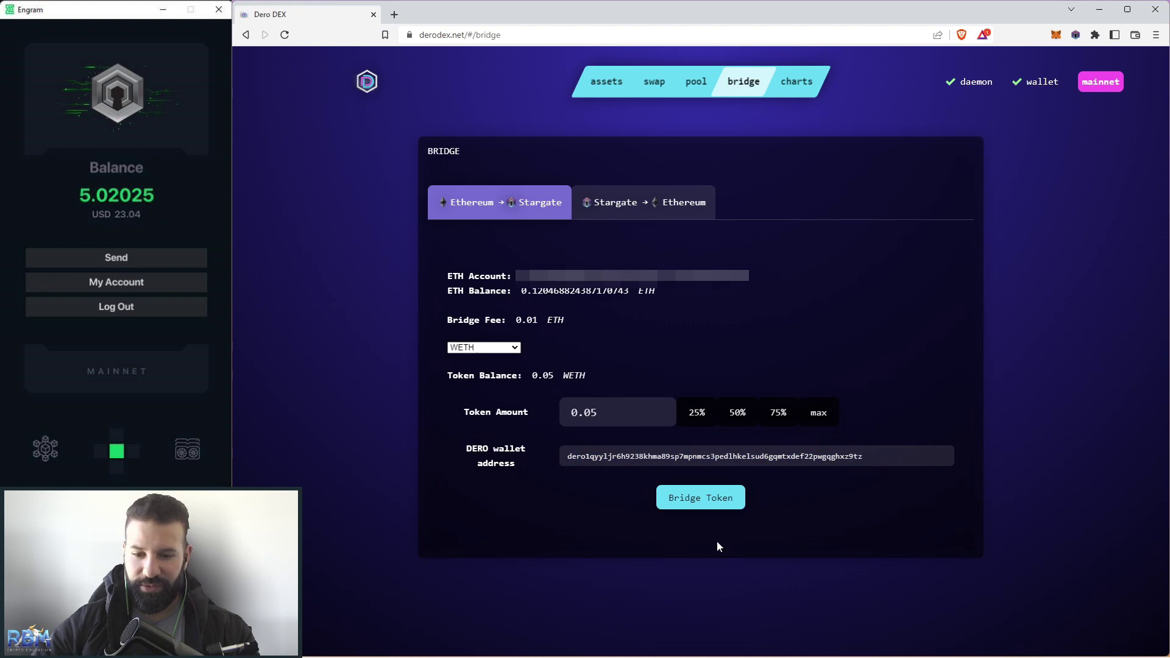
Start bridging the WETH, review the transaction fee in MetaMask, and grant the contract permission to access the WETH.
{"action": "left_click", "coordinate": [710, 512]}
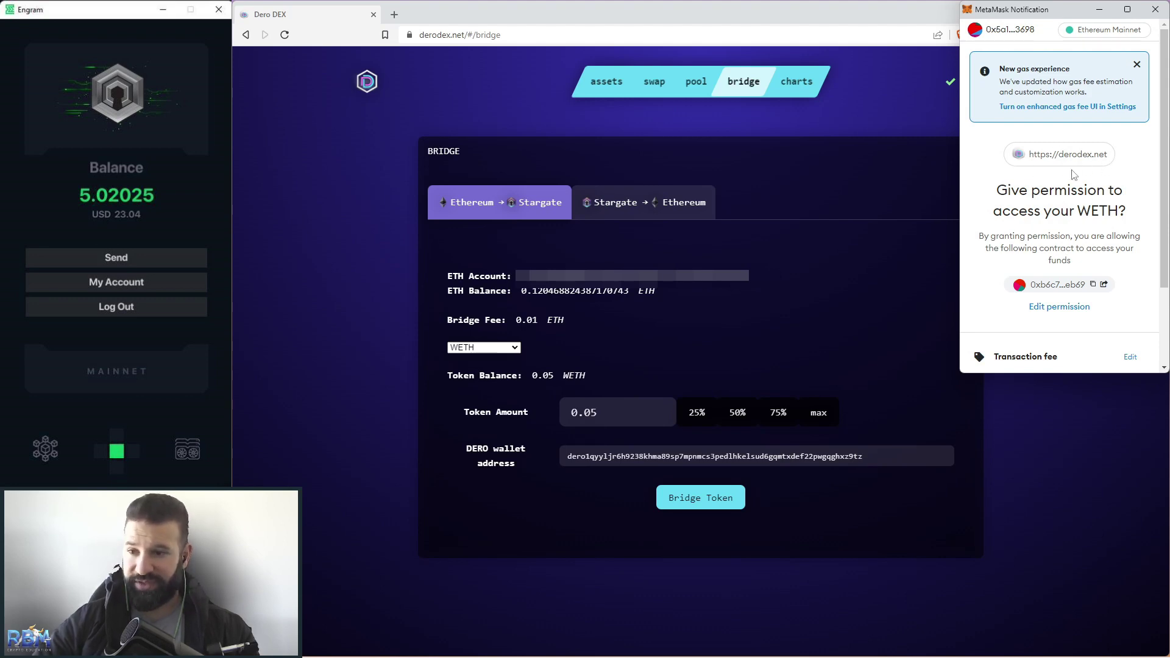
{"action": "scroll", "coordinate": [1093, 206], "scroll_direction": "down", "scroll_amount": 2}
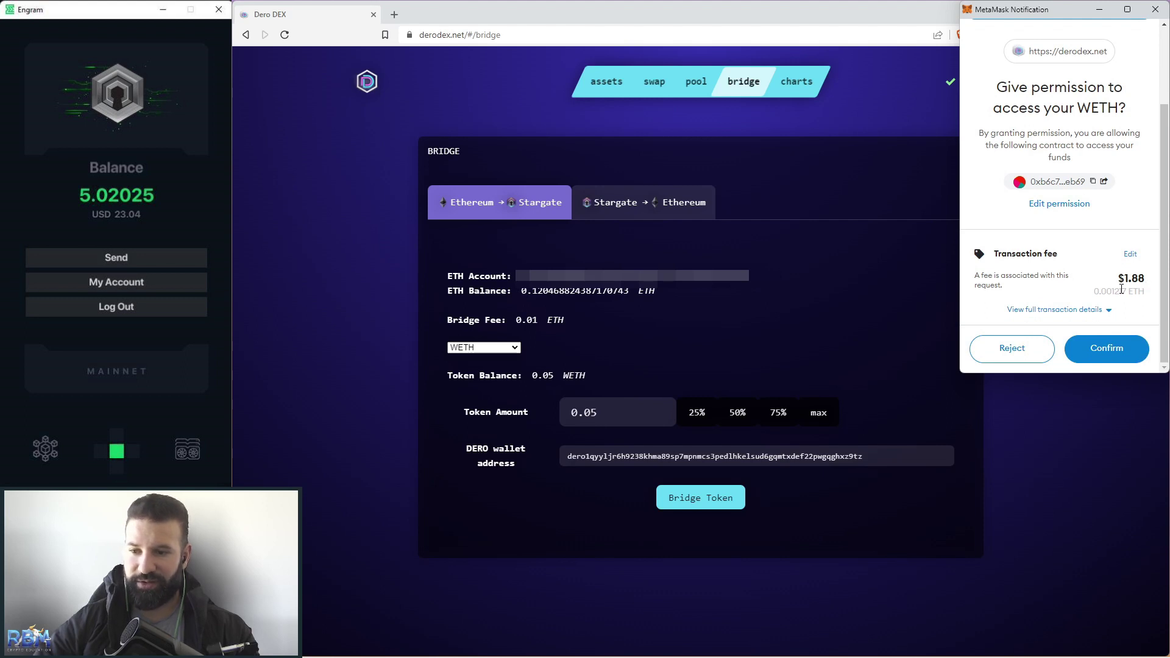
{"action": "left_click", "coordinate": [1113, 348]}
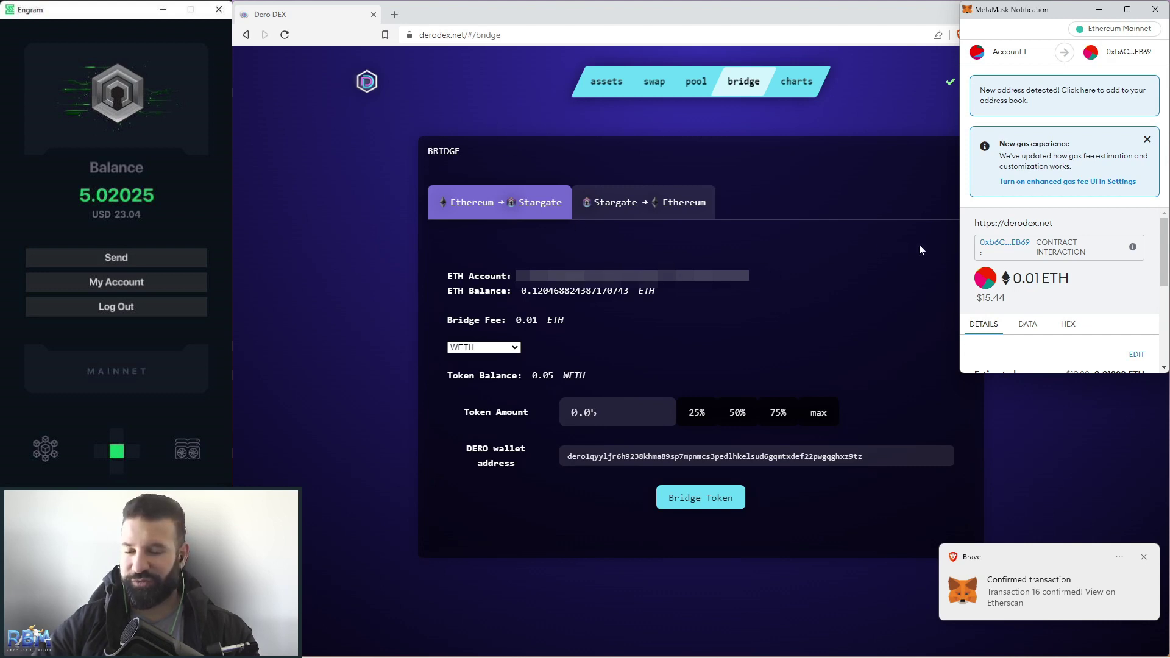
Review the estimated gas fee and total of the bridge transaction in MetaMask and confirm it.
{"action": "scroll", "coordinate": [1102, 237], "scroll_direction": "down", "scroll_amount": 5}
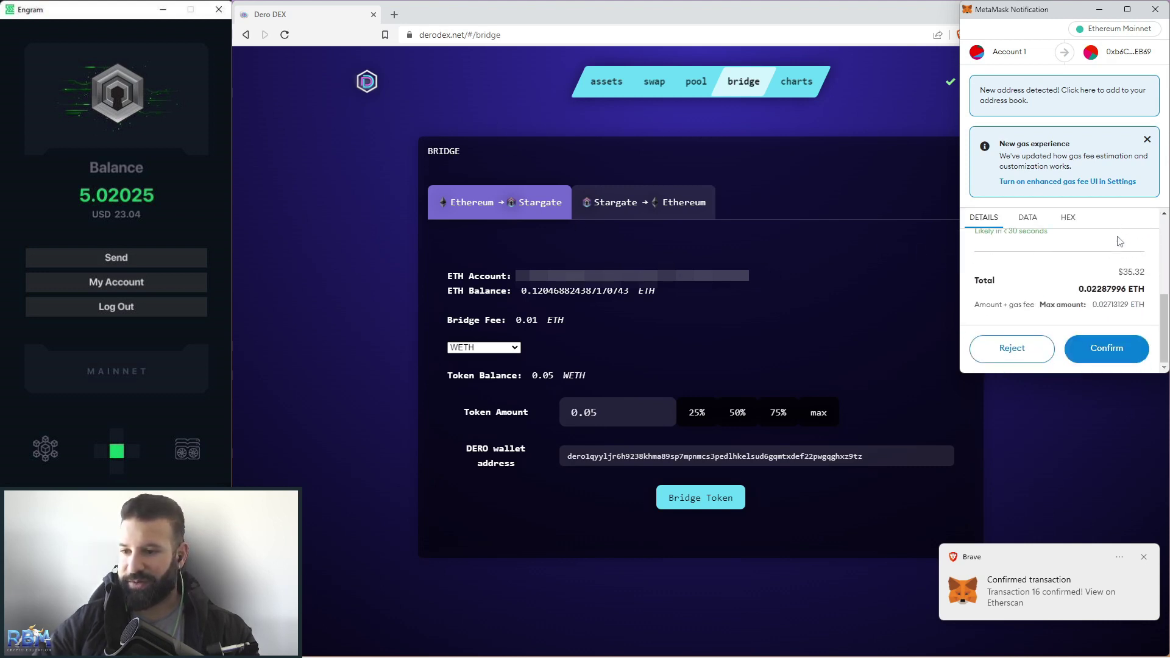
{"action": "scroll", "coordinate": [1091, 290], "scroll_direction": "up", "scroll_amount": 3}
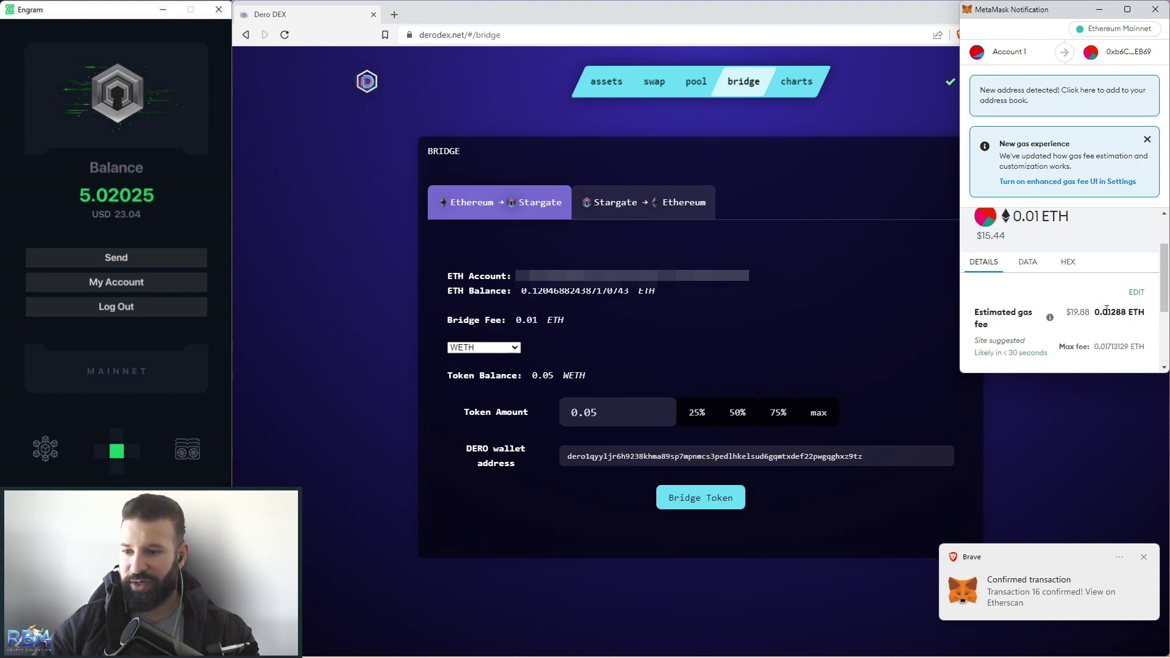
{"action": "scroll", "coordinate": [1121, 302], "scroll_direction": "down", "scroll_amount": 3}
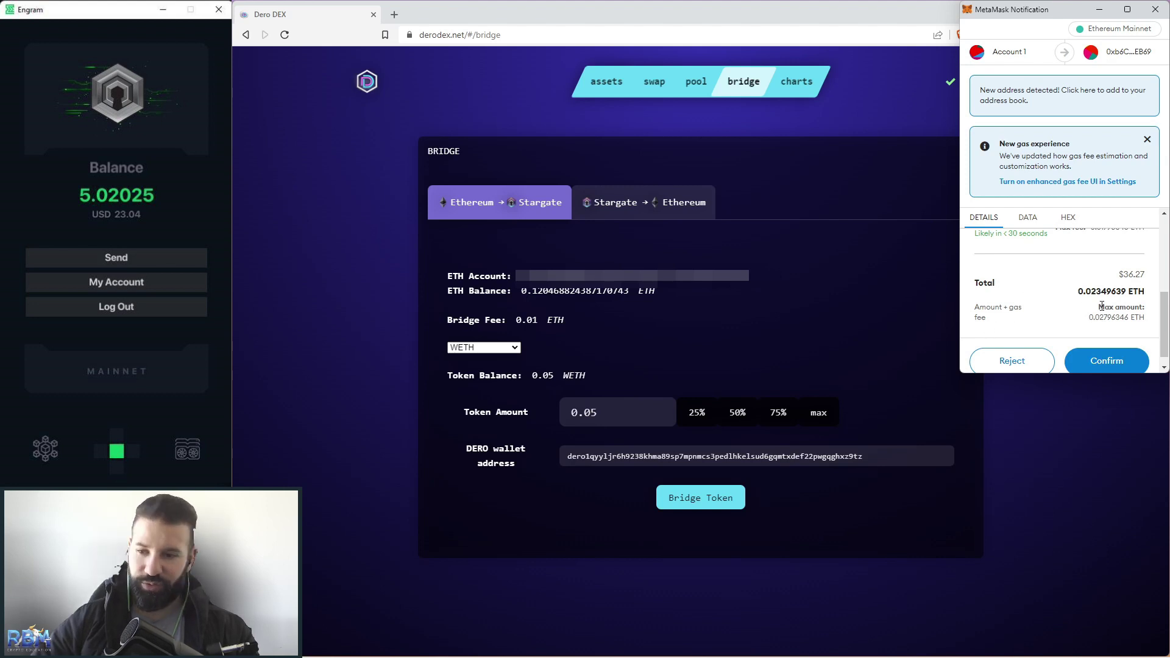
{"action": "left_click", "coordinate": [1115, 364]}
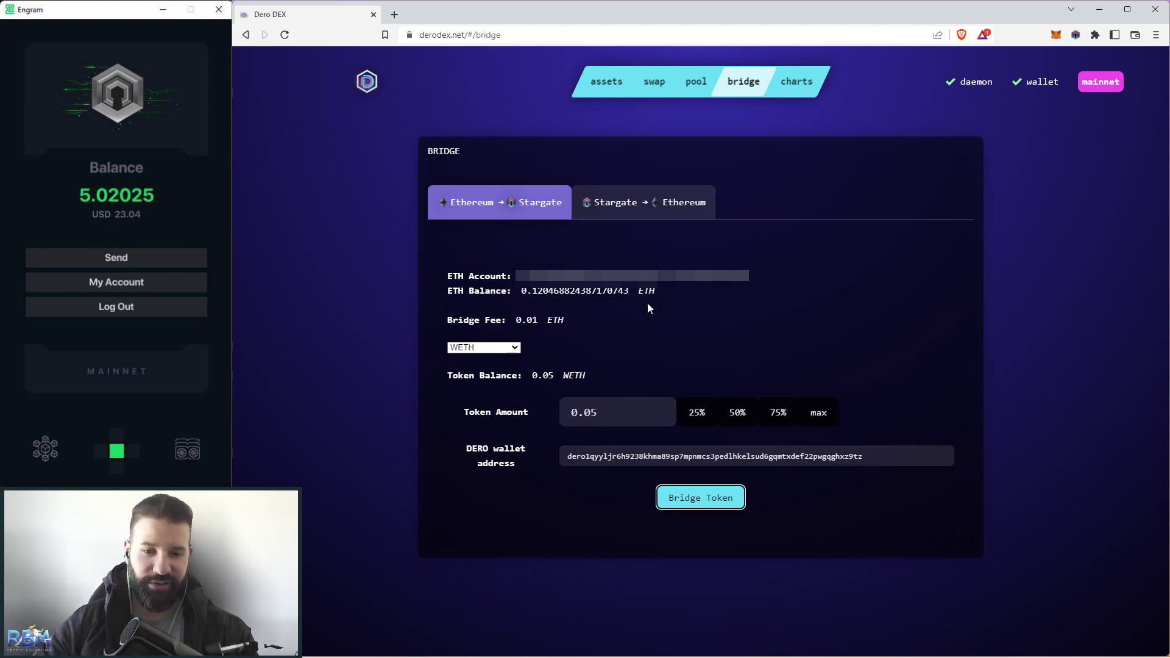
Check the wallet's asset balances, comparing the full asset list with the owned assets only.
{"action": "left_click", "coordinate": [606, 81]}
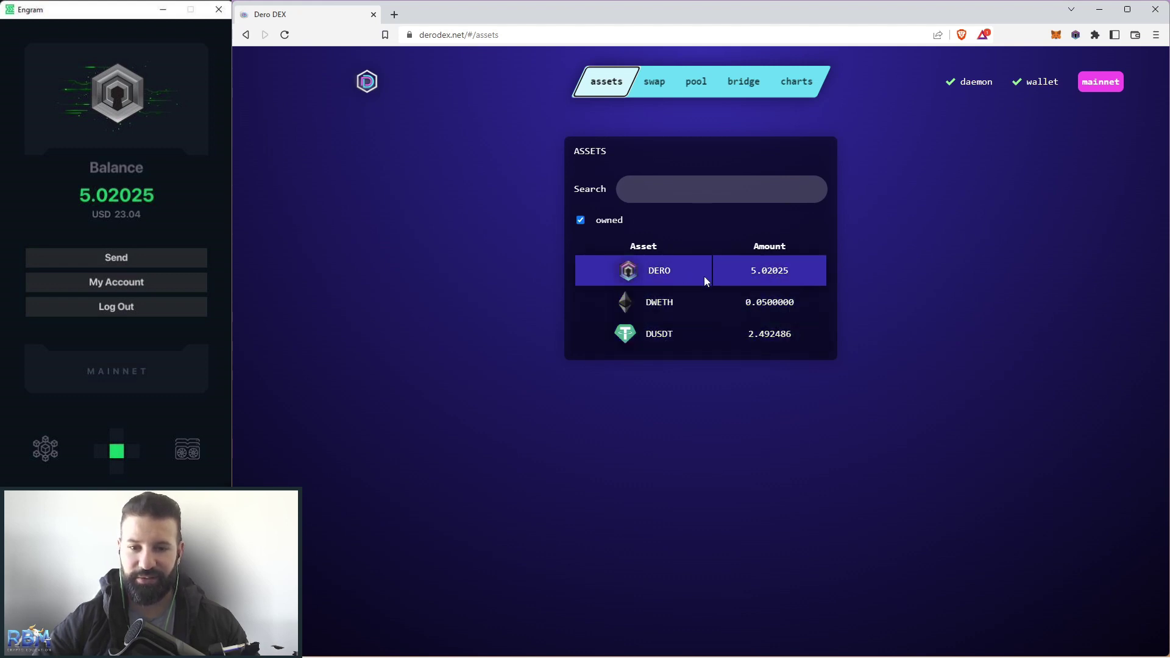
{"action": "left_click", "coordinate": [581, 221]}
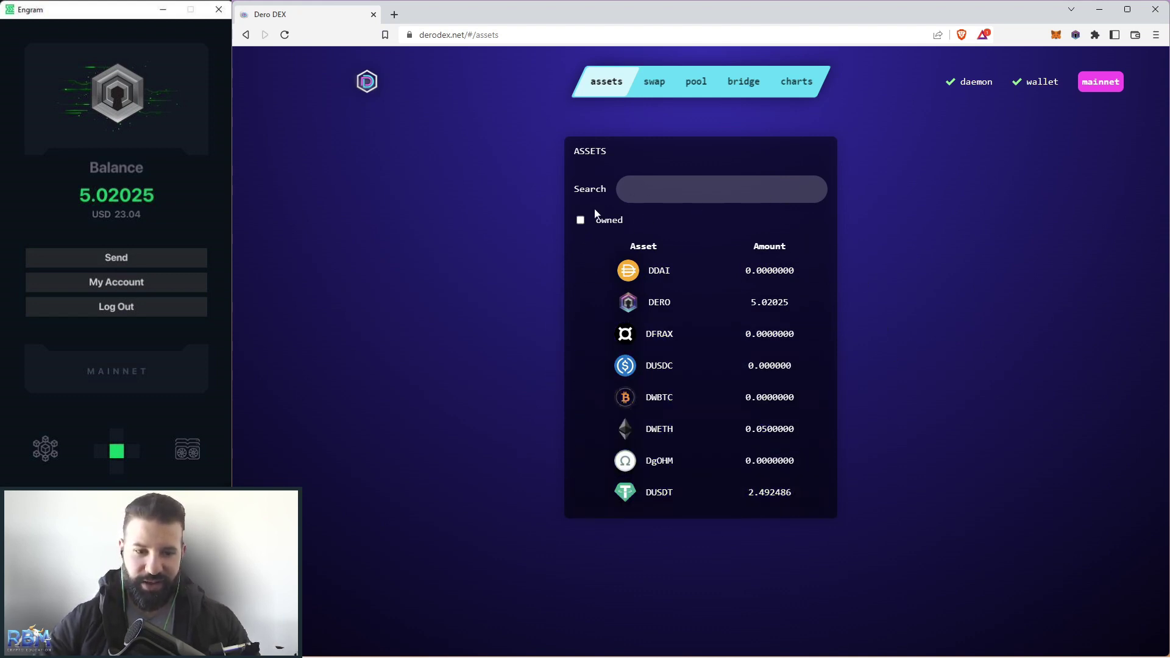
{"action": "left_click", "coordinate": [581, 220]}
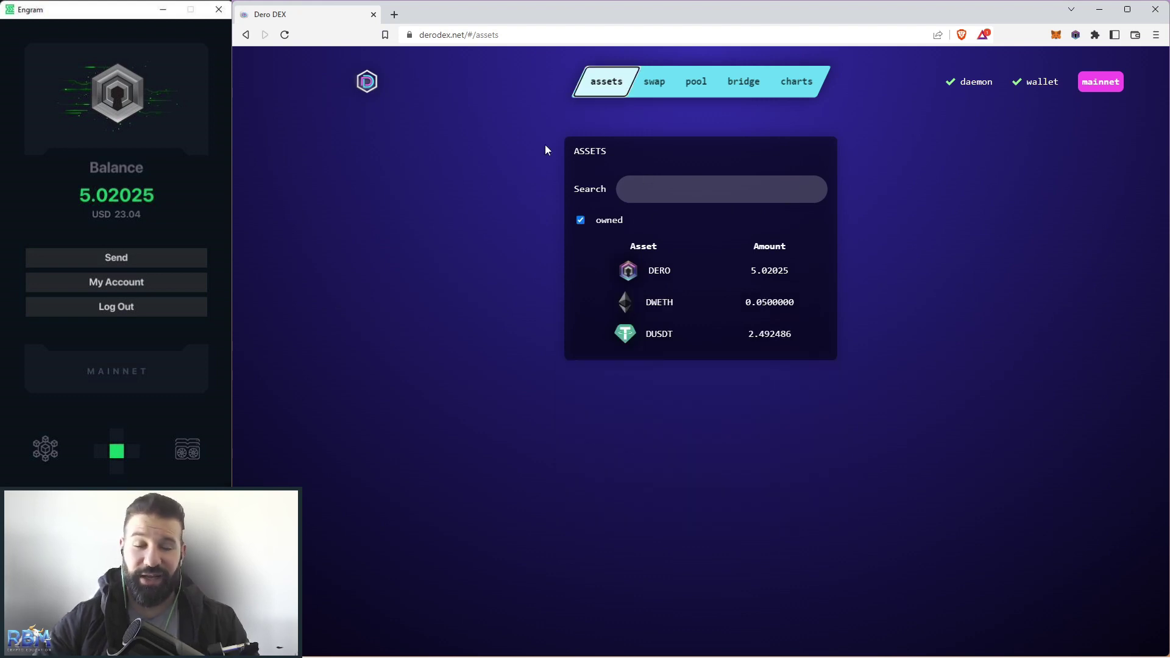
Load the all-time DERO:DUSDT price chart and look through the trading pairs available for charting.
{"action": "left_click", "coordinate": [796, 84]}
{"action": "left_click", "coordinate": [975, 158]}
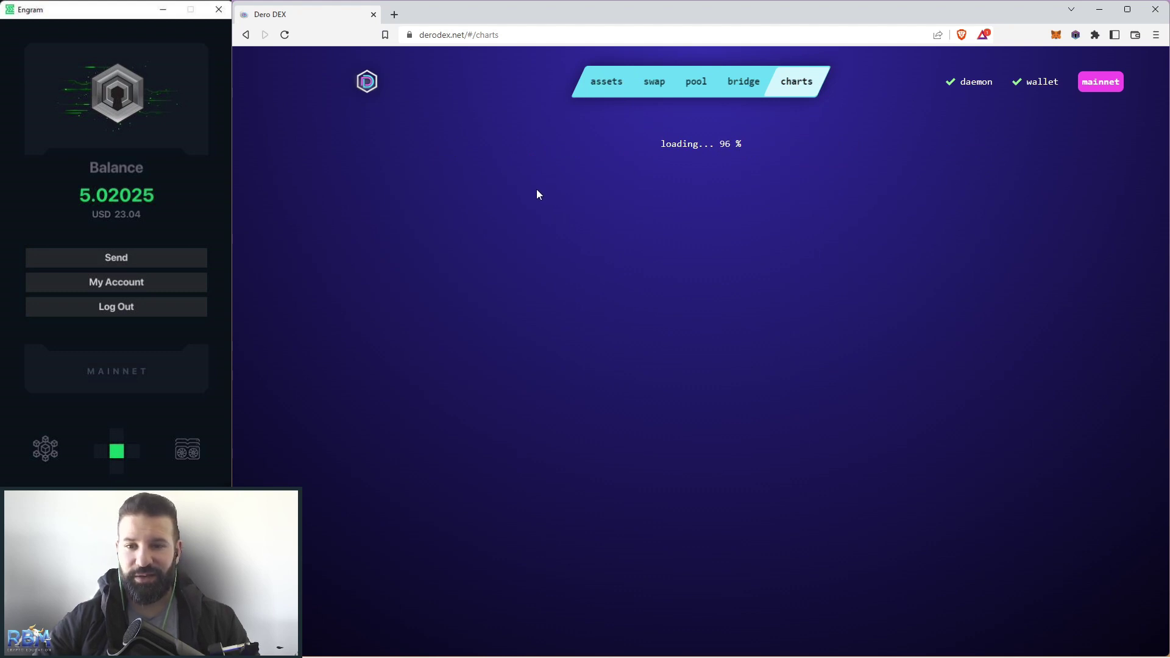
{"action": "left_click", "coordinate": [479, 152]}
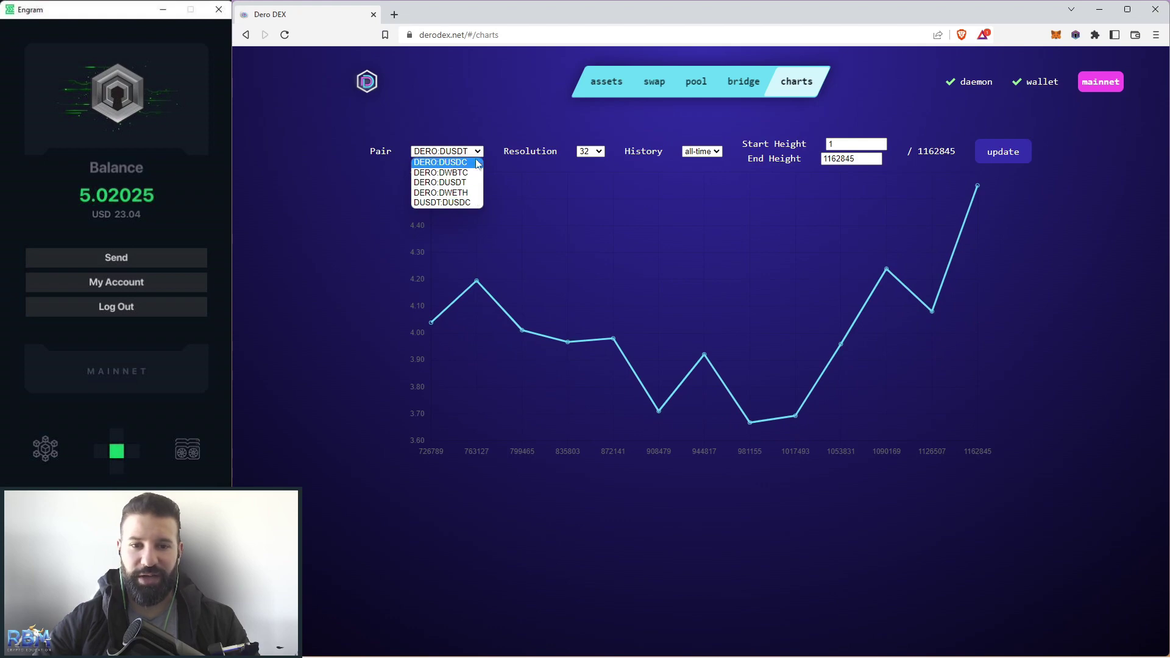
{"action": "left_click", "coordinate": [518, 150]}
Set up a Stargate to Ethereum bridge transfer of DWETH with the maximum amount of 0.05.
{"action": "left_click", "coordinate": [754, 86]}
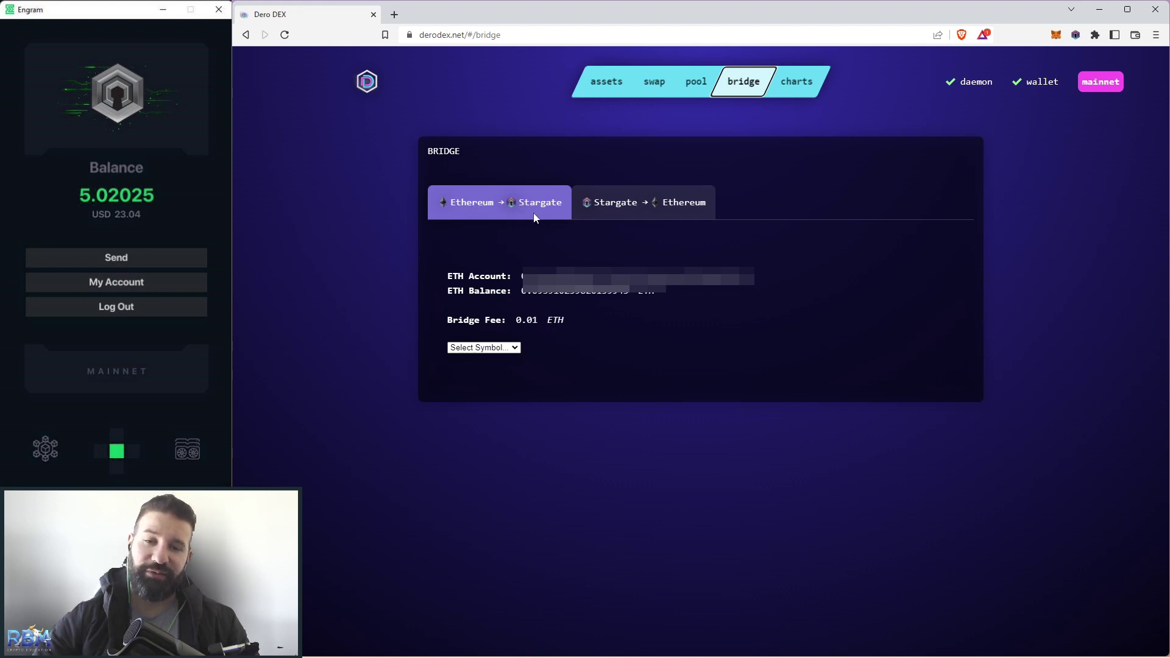
{"action": "left_click", "coordinate": [649, 202]}
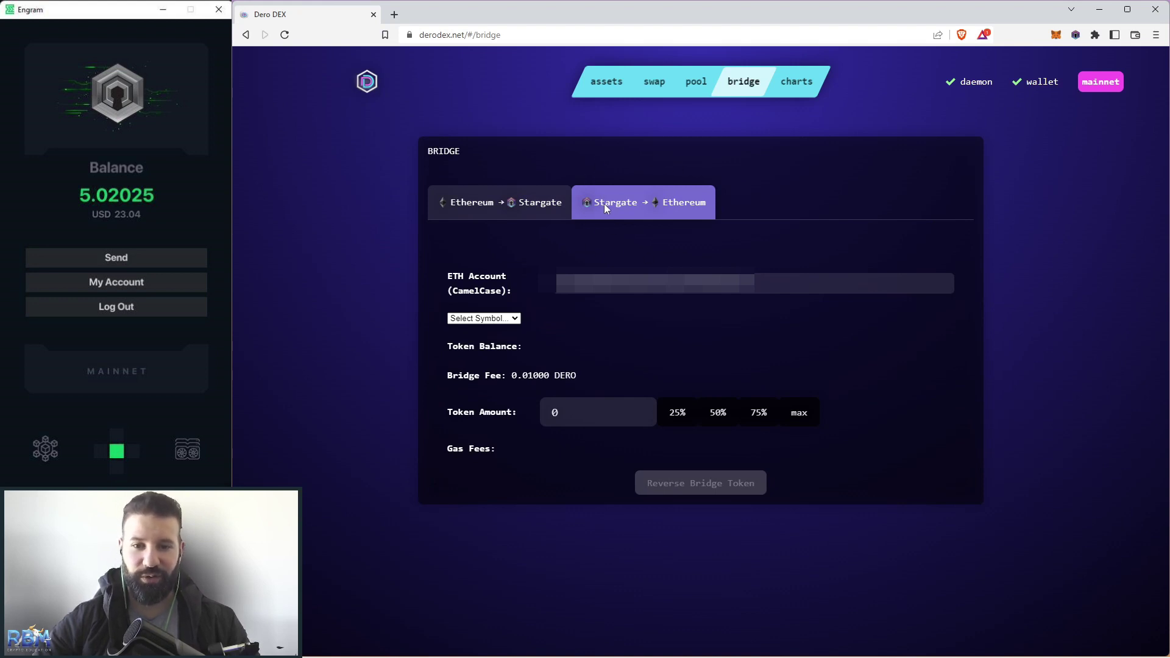
{"action": "left_click", "coordinate": [495, 319]}
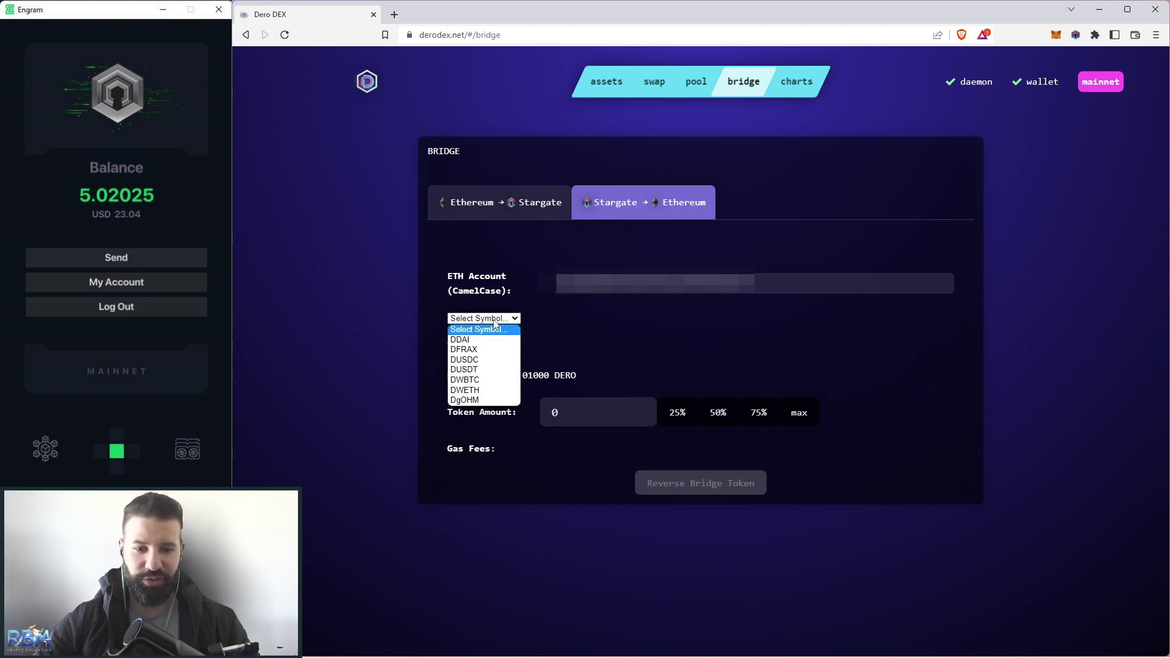
{"action": "left_click", "coordinate": [479, 390]}
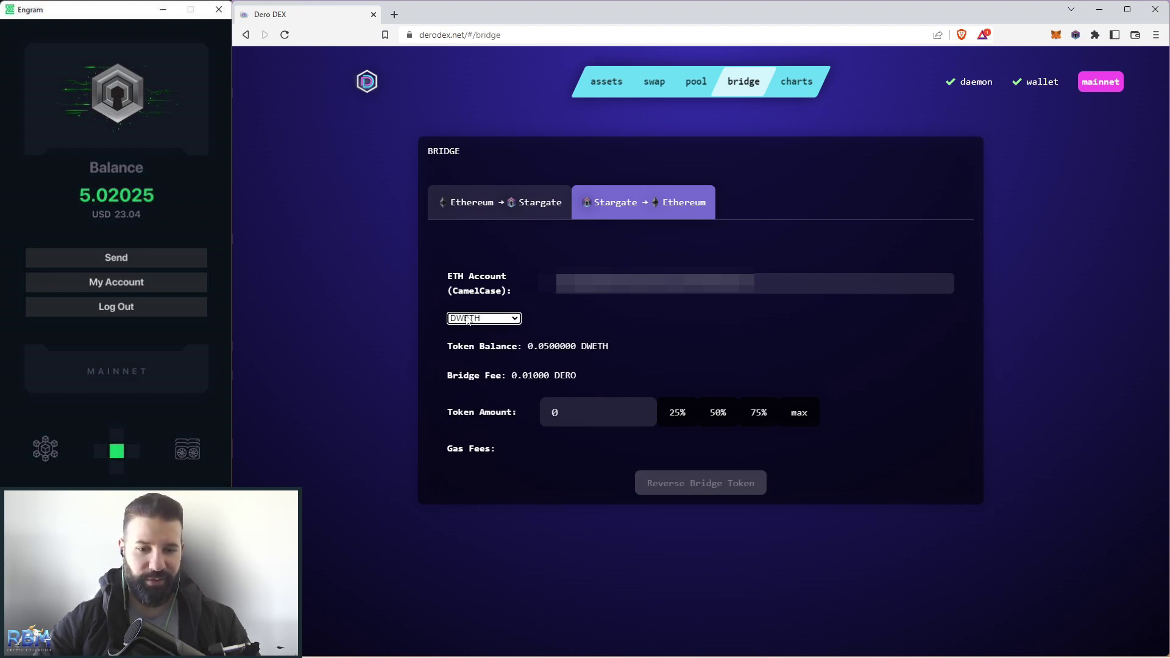
{"action": "left_click", "coordinate": [808, 416]}
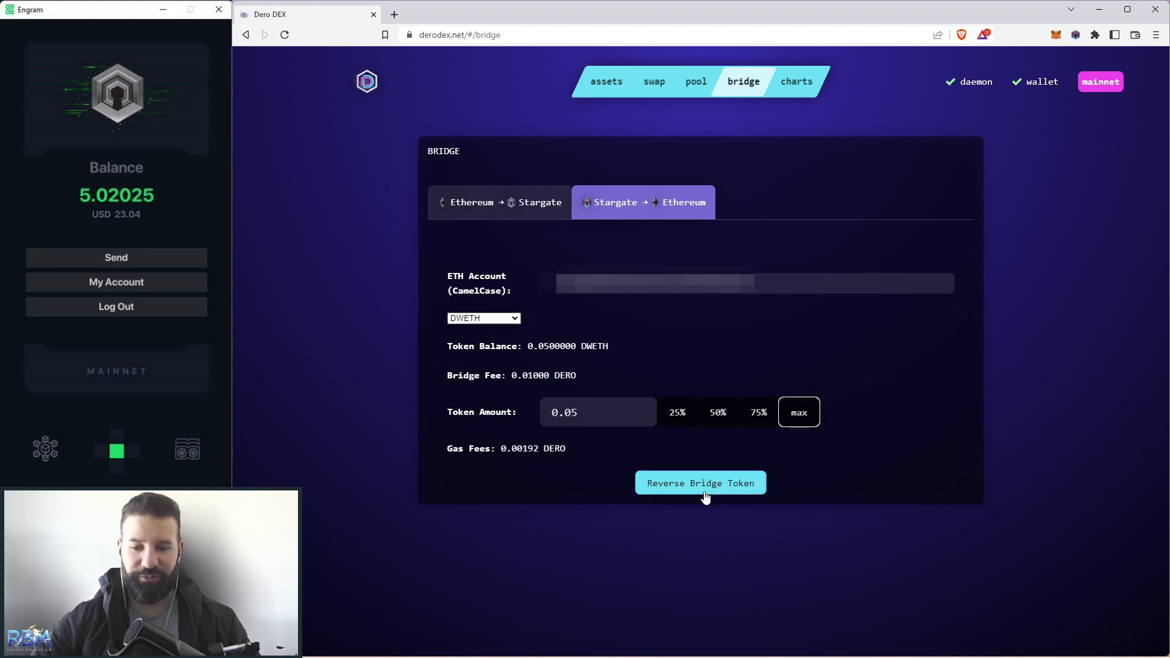
Check the bridge fee and gas fees for reverse bridging the DWETH.
{"action": "left_click_drag", "start_coordinate": [511, 377], "coordinate": [573, 378]}
{"action": "left_click", "coordinate": [573, 377]}
{"action": "left_click_drag", "start_coordinate": [502, 450], "coordinate": [566, 454]}
{"action": "left_click", "coordinate": [564, 454]}
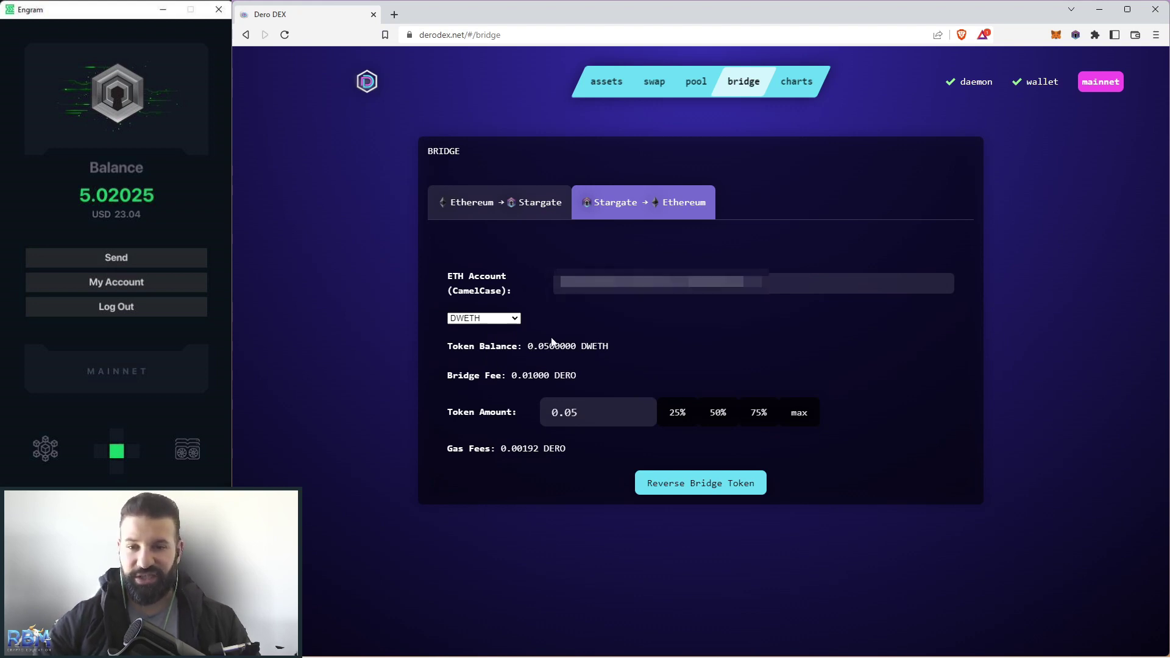
Look over the liquidity pool pairs and the swap form, including its direction switch, and return to the owned assets.
{"action": "left_click", "coordinate": [697, 84]}
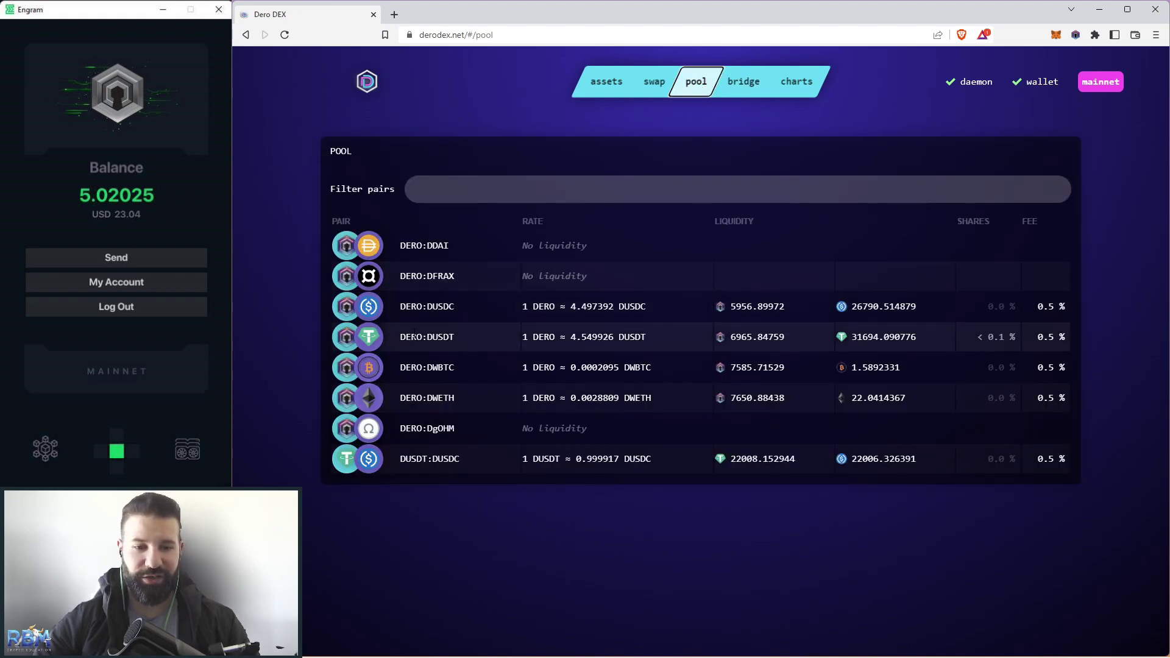
{"action": "left_click", "coordinate": [653, 81]}
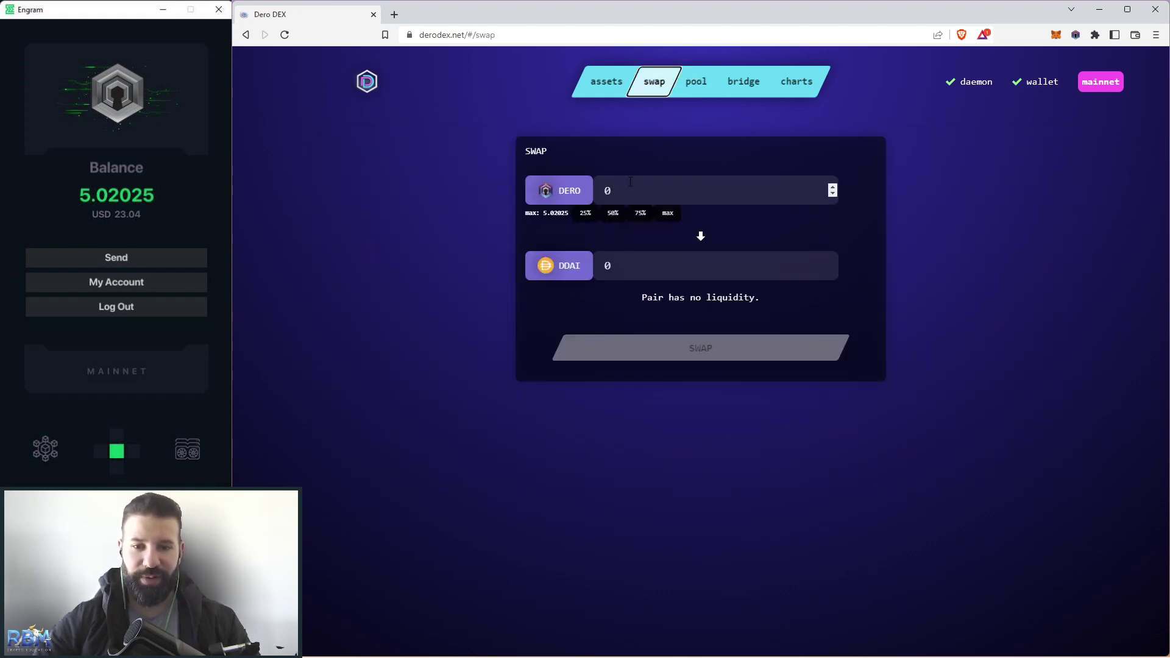
{"action": "left_click", "coordinate": [701, 237]}
{"action": "left_click", "coordinate": [701, 237]}
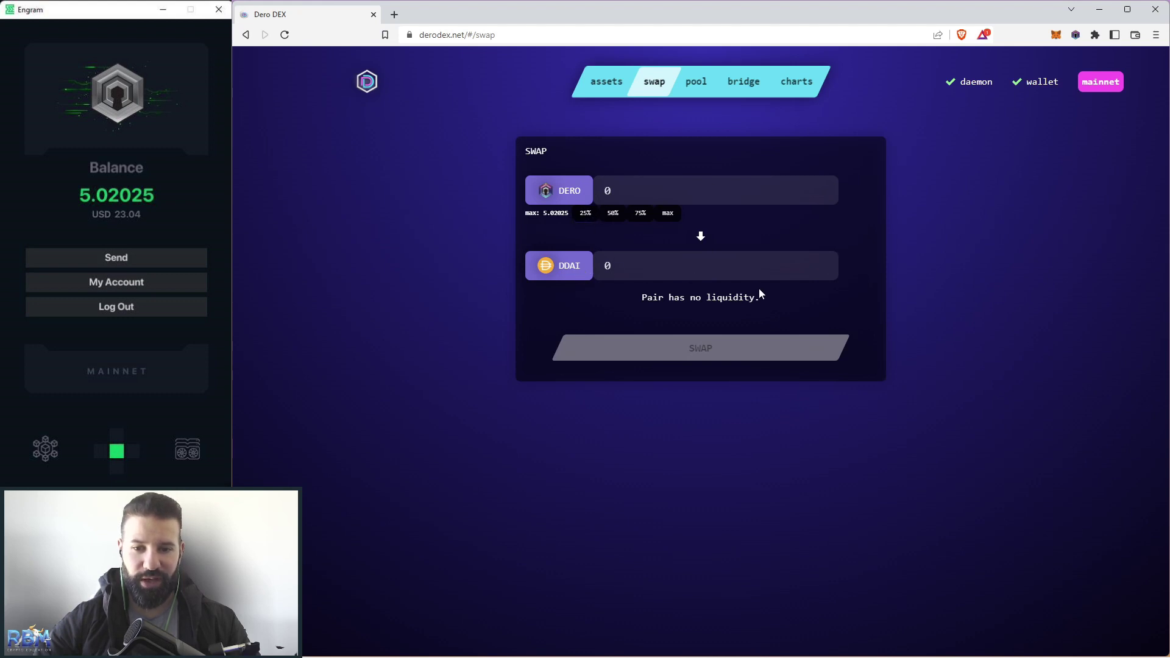
{"action": "left_click", "coordinate": [607, 81]}
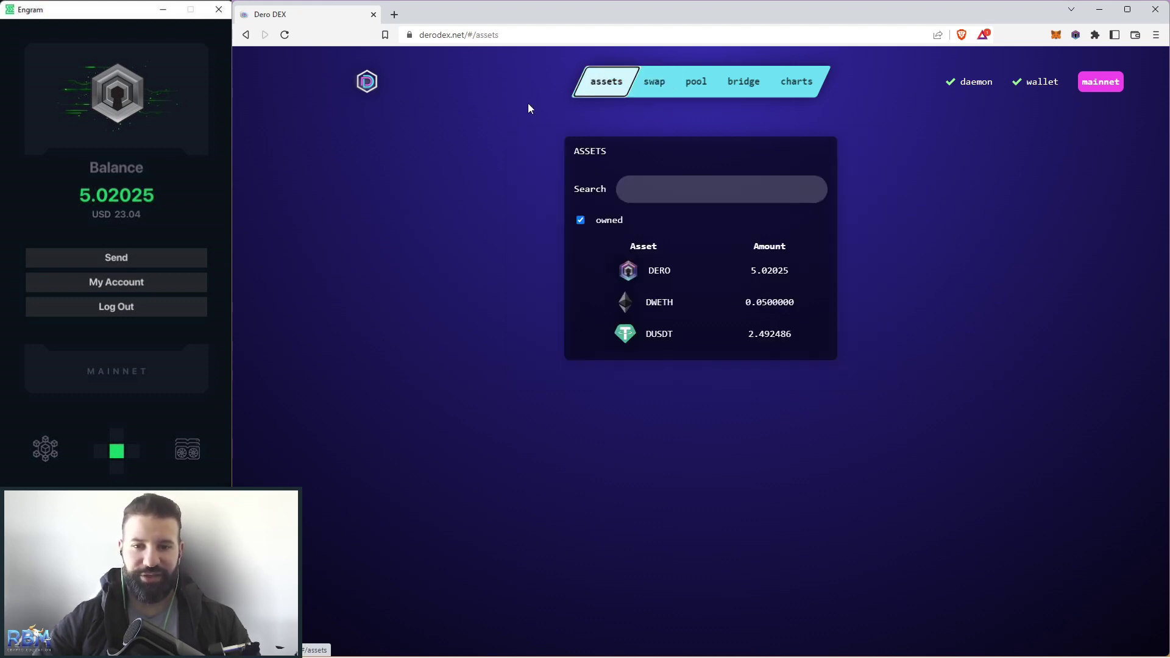